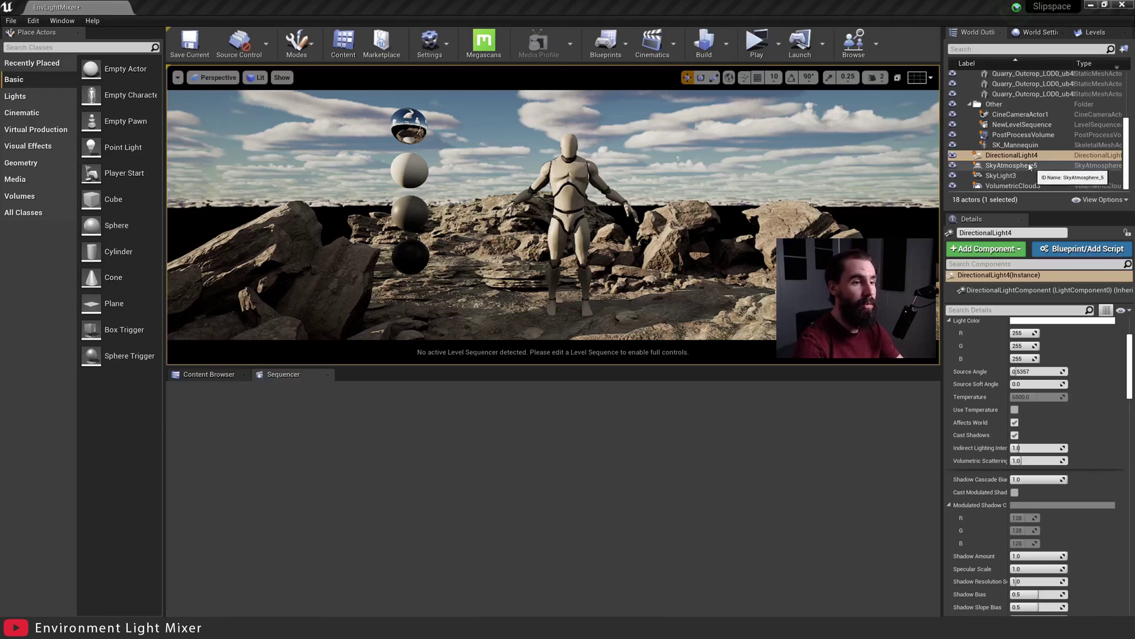
# Inspect the SkyAtmosphere5, SkyLight3 and VolumetricCloud3 settings in the Details panel.
pyautogui.click(1016, 166)
pyautogui.click(1018, 176)
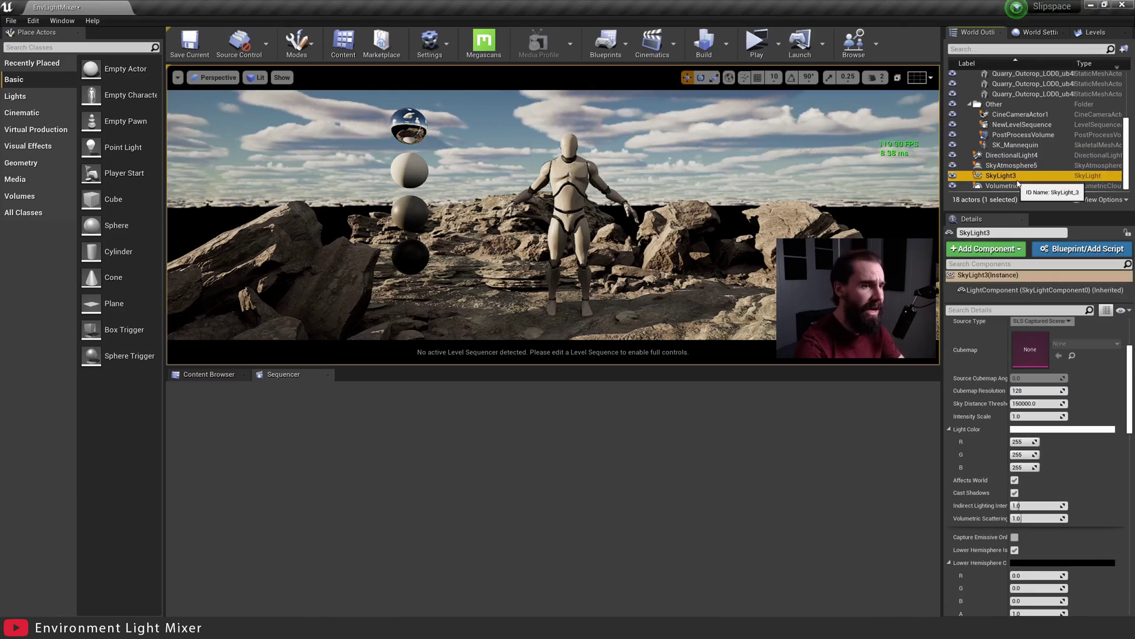
pyautogui.click(1032, 186)
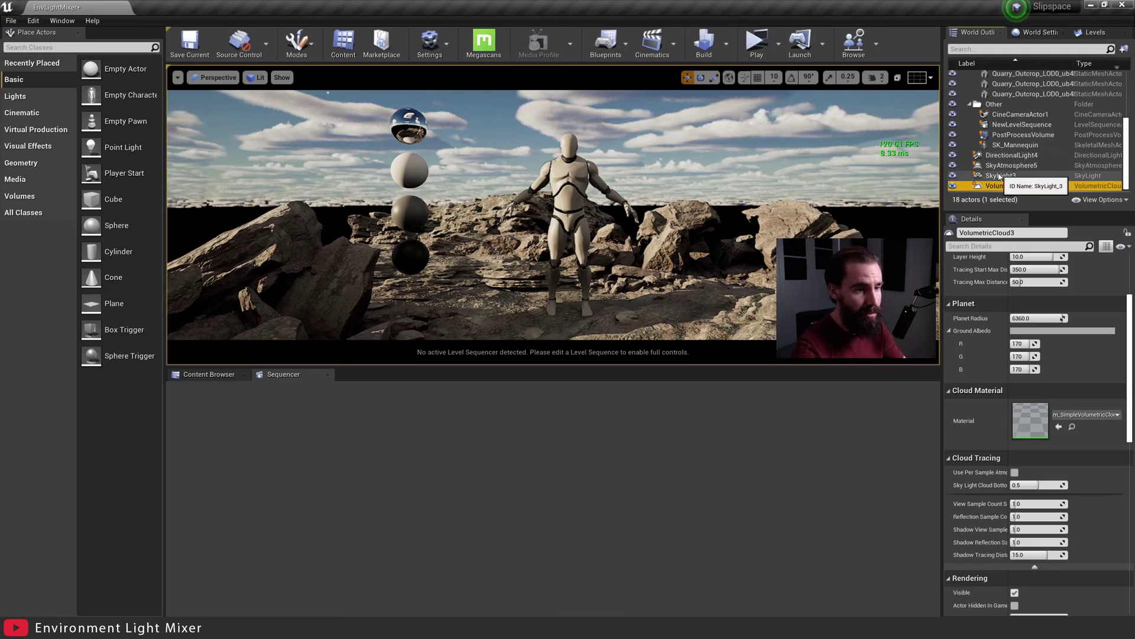
pyautogui.click(1008, 175)
pyautogui.click(1013, 165)
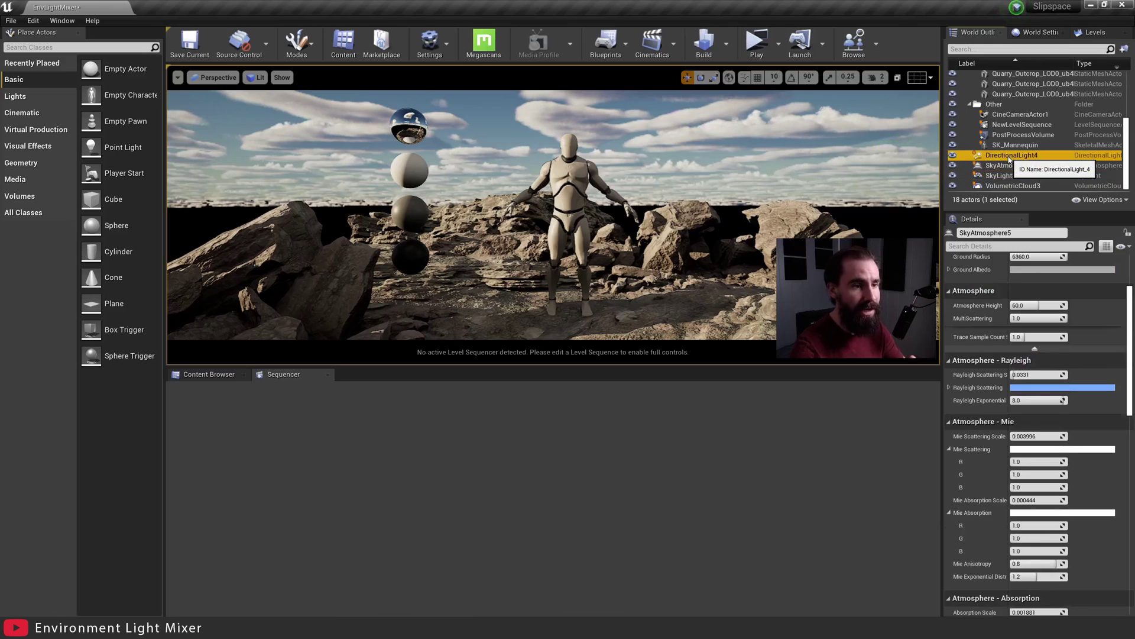
pyautogui.click(1009, 176)
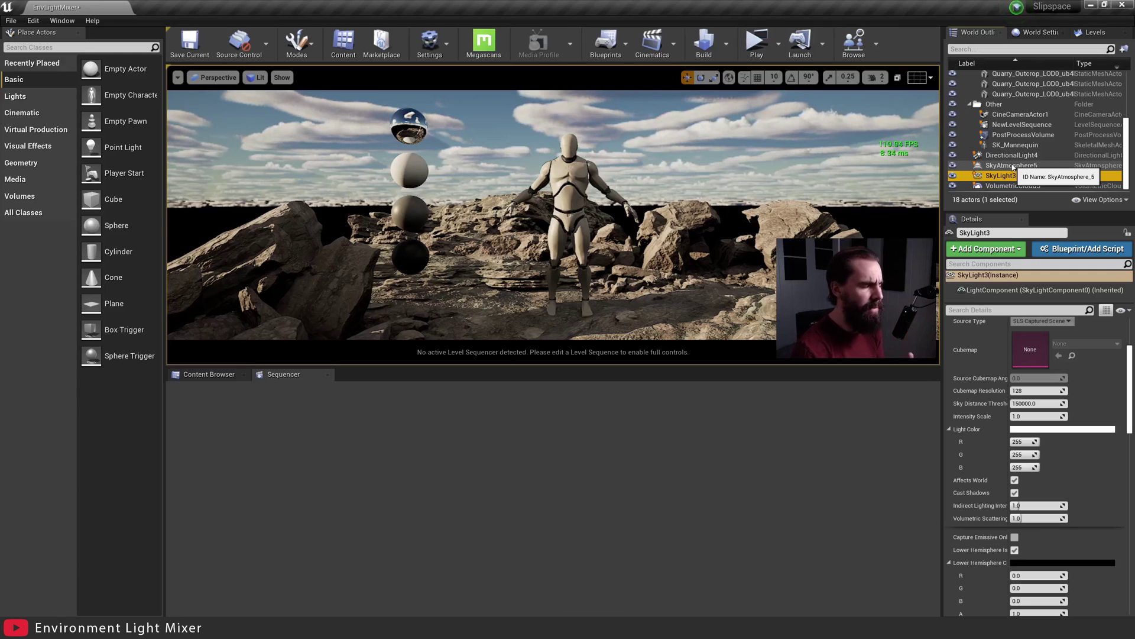
pyautogui.click(1007, 186)
pyautogui.click(1008, 176)
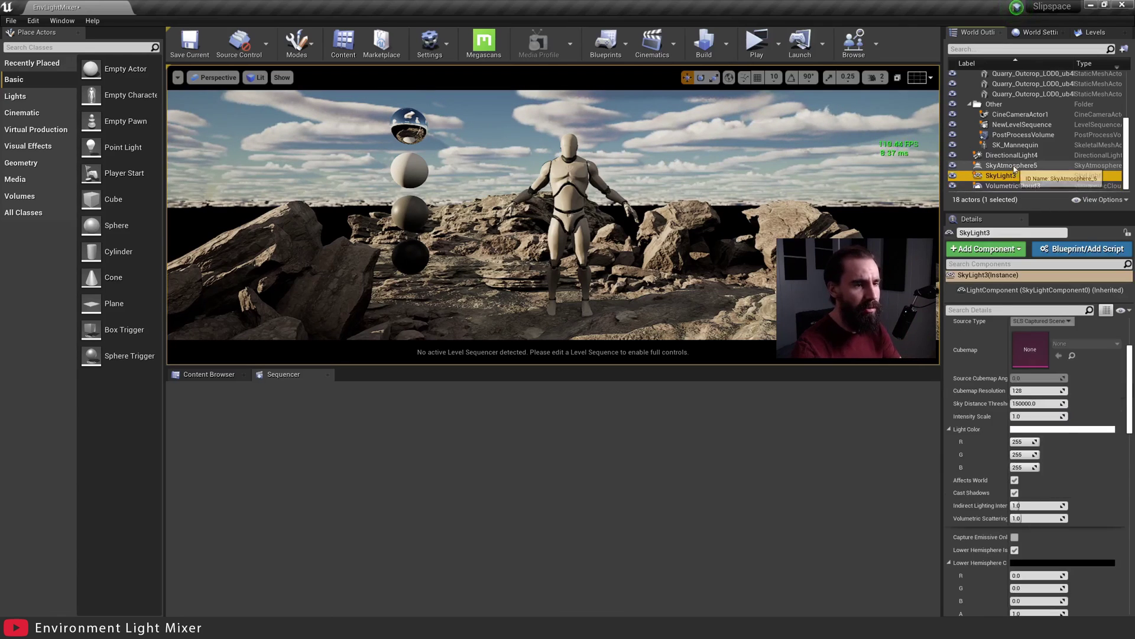
pyautogui.click(1009, 166)
pyautogui.scroll(-2, 1024, 407)
pyautogui.scroll(2, 1024, 407)
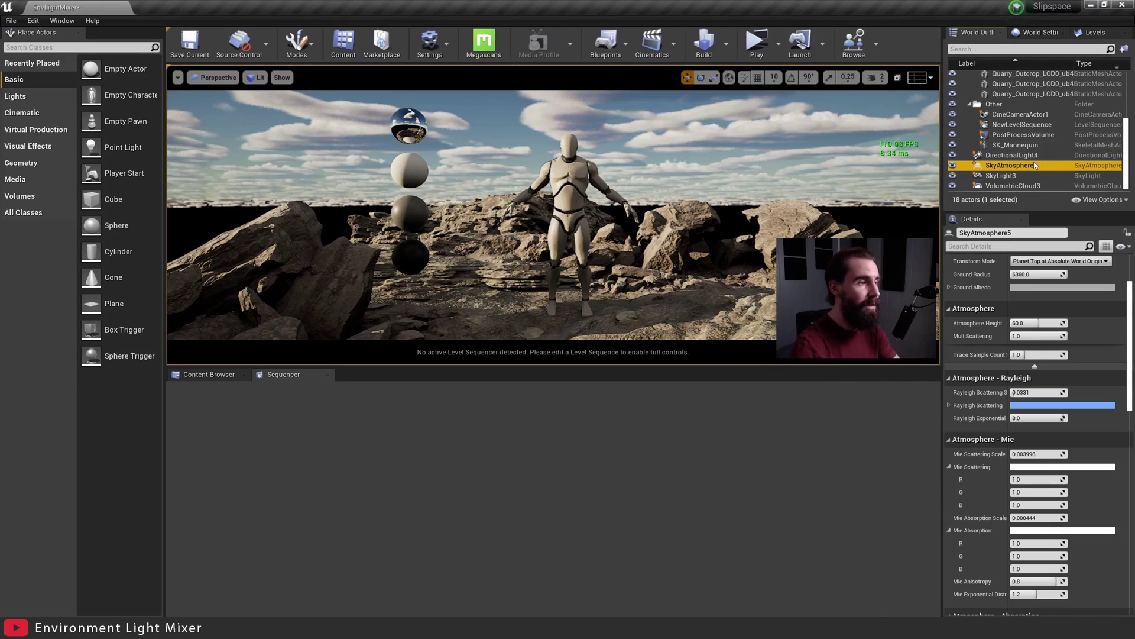
# Delete the four existing lighting actors from the level.
pyautogui.click(1011, 155)
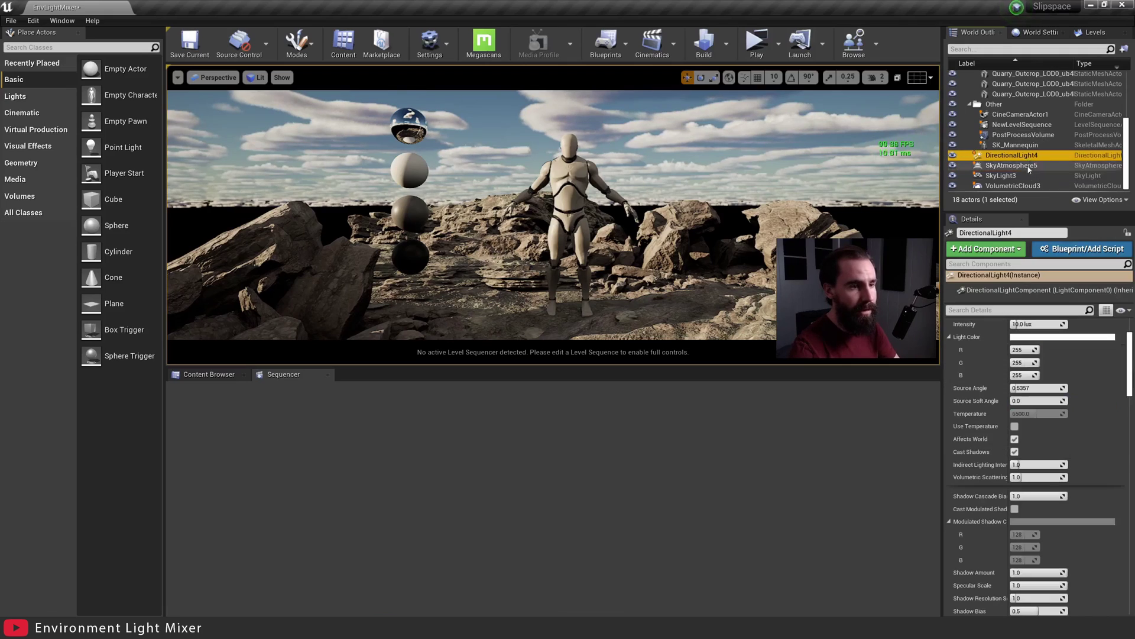
pyautogui.keyDown('shift'); pyautogui.click(1022, 186); pyautogui.keyUp('shift')
pyautogui.press('Delete')
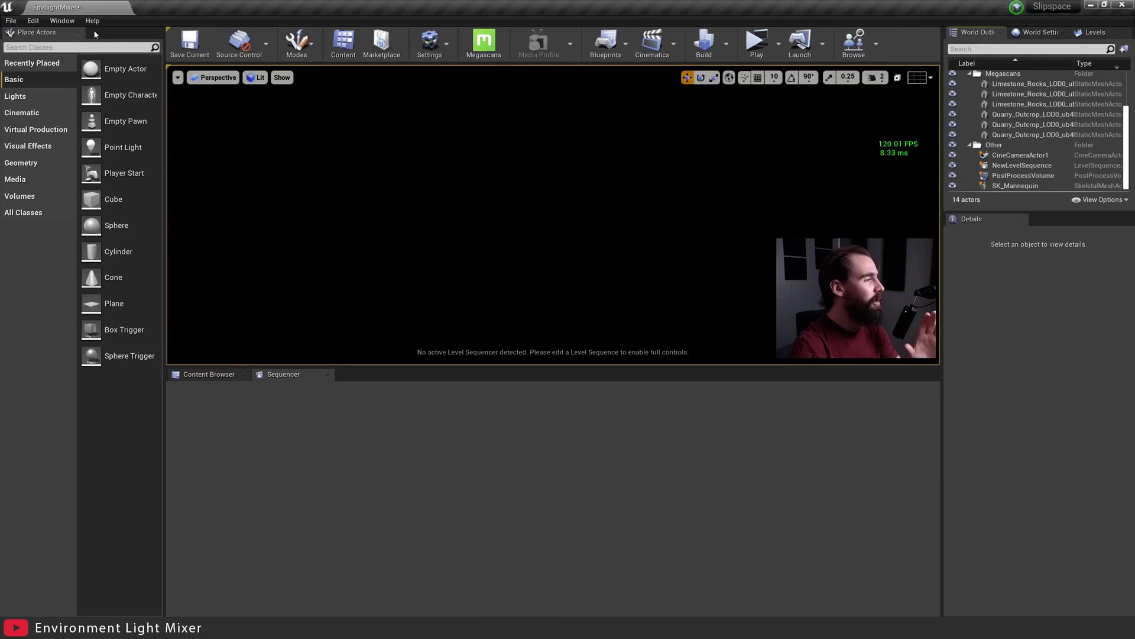
# Open the Env. Light Mixer and dock it below the viewport.
pyautogui.click(54, 22)
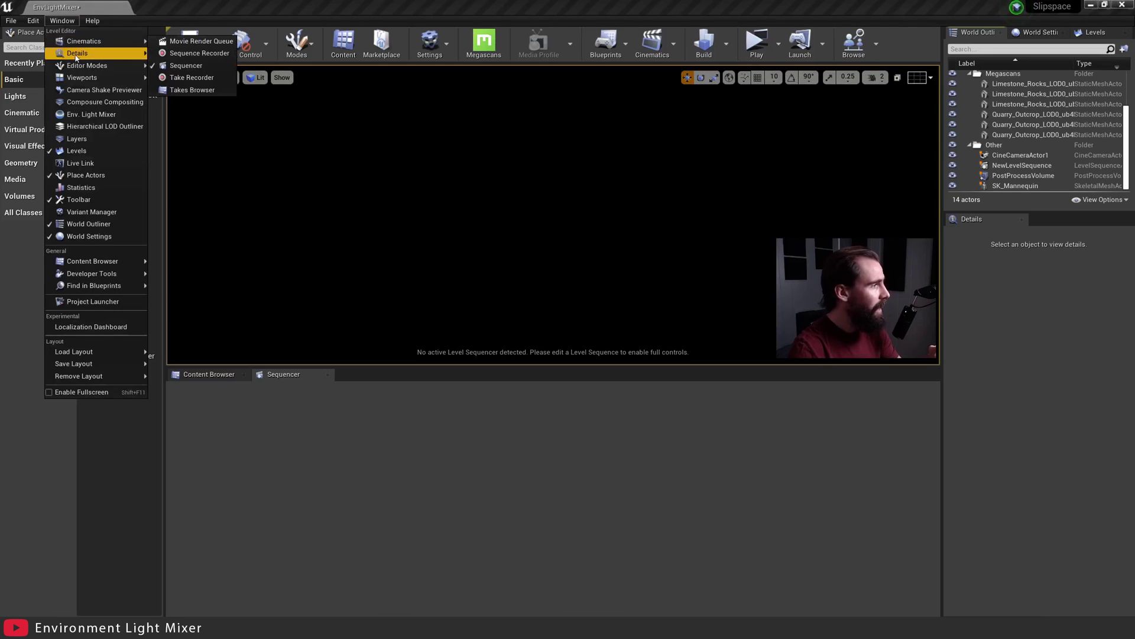
pyautogui.click(96, 122)
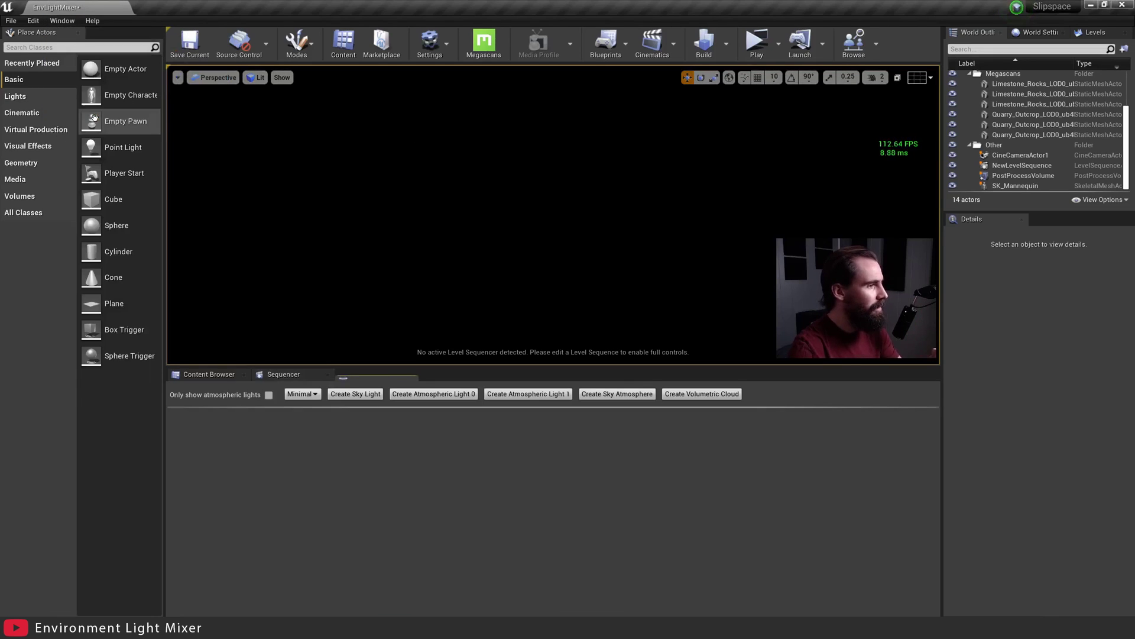
pyautogui.moveTo(370, 374)
pyautogui.mouseDown()
pyautogui.moveTo(374, 181)
pyautogui.moveTo(331, 225)
pyautogui.moveTo(364, 382)
pyautogui.mouseUp()
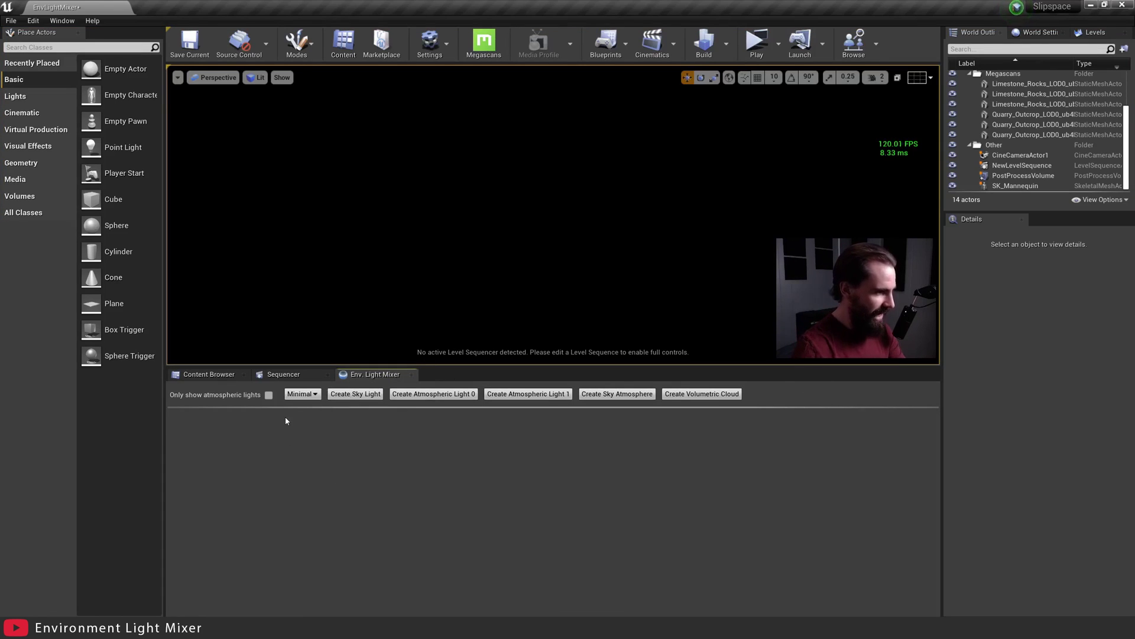
# From the Env. Light Mixer, create a sky light, directional sun, sky atmosphere and volumetric cloud.
pyautogui.click(342, 398)
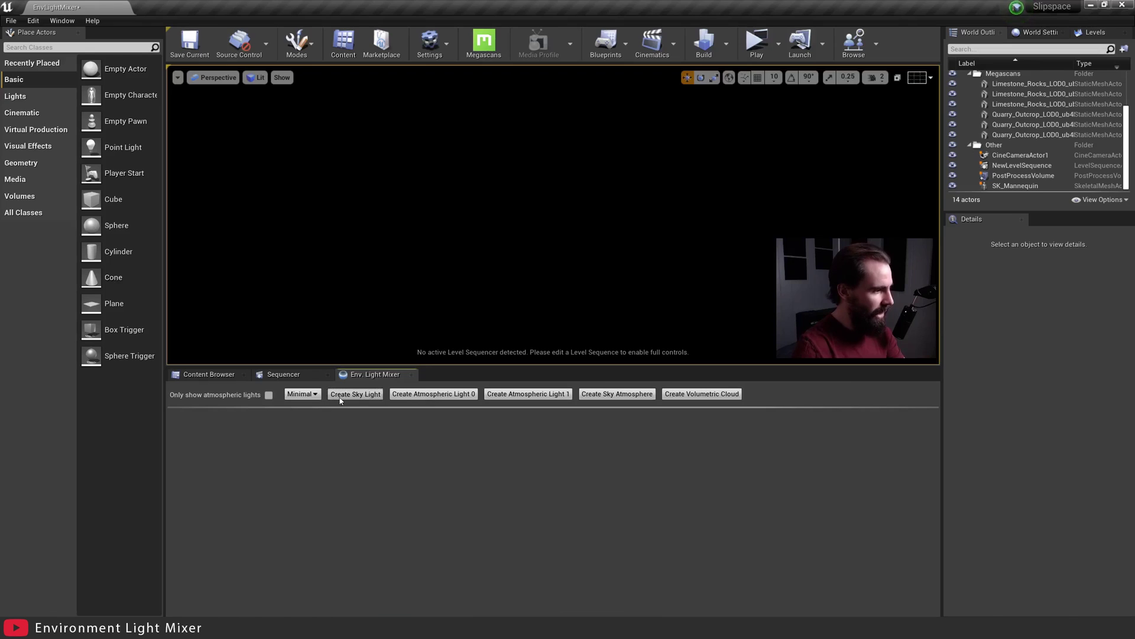
pyautogui.click(402, 395)
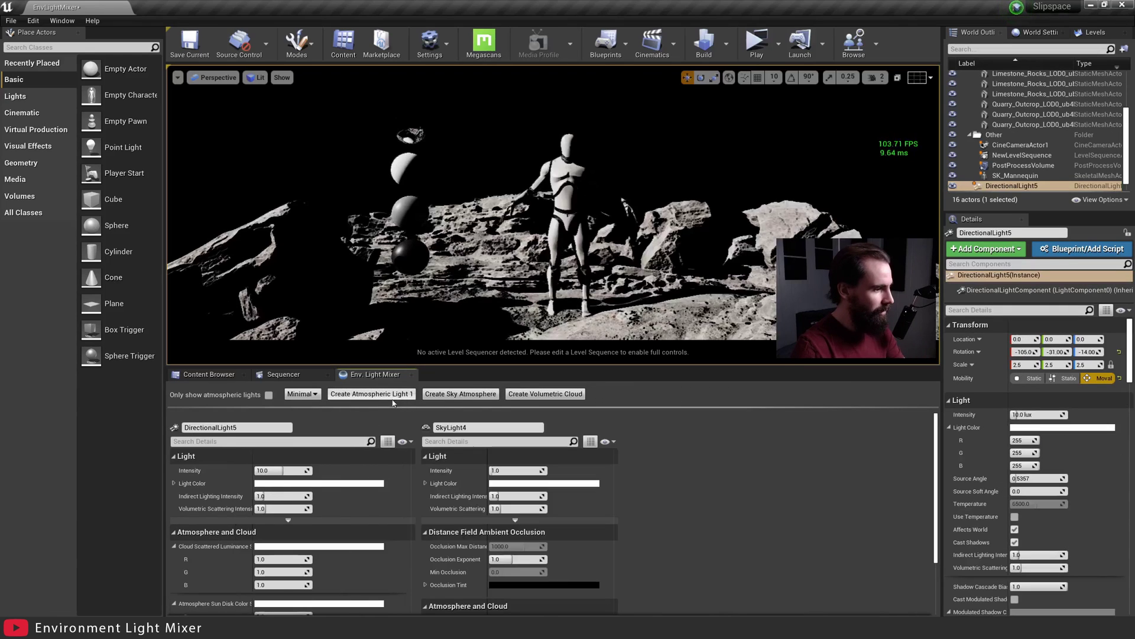
pyautogui.click(471, 395)
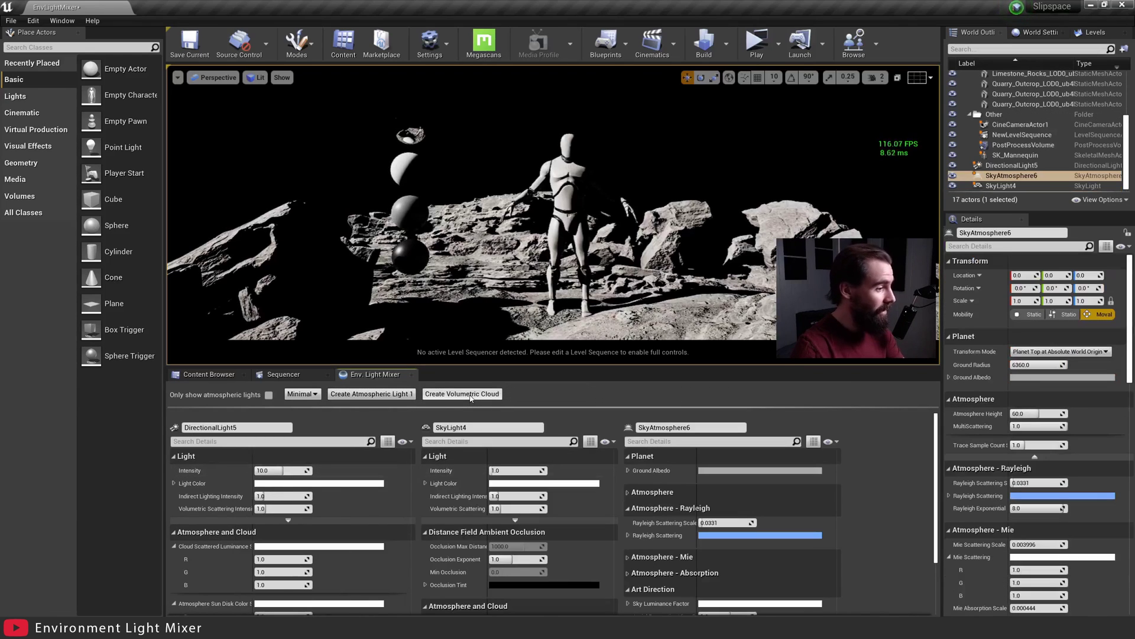
pyautogui.click(471, 394)
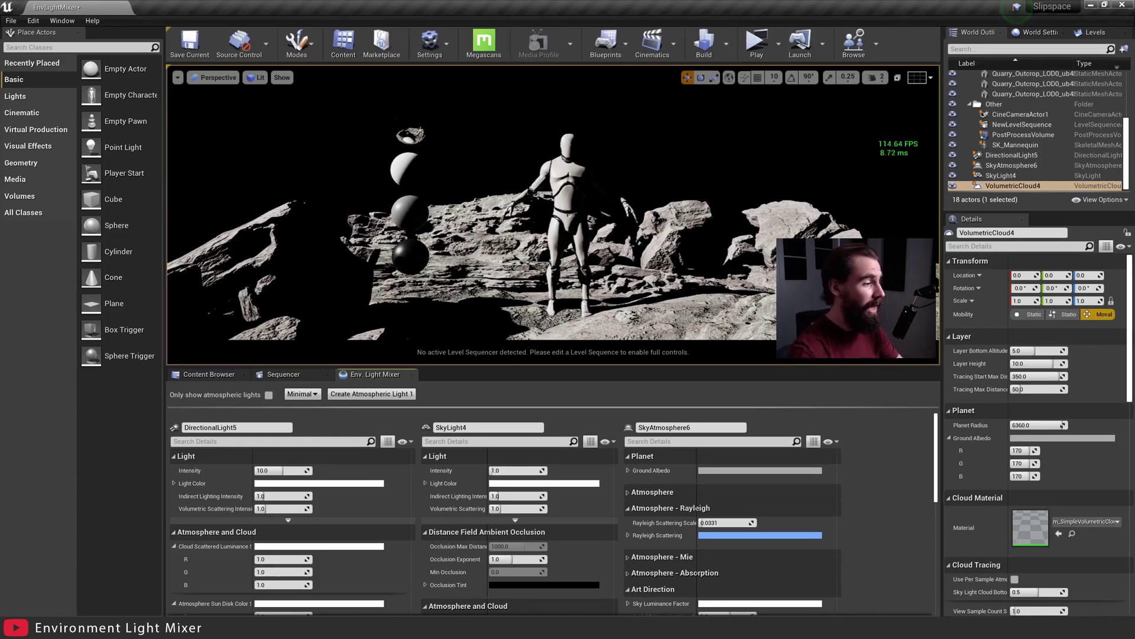
# Show Normal+Advanced properties, toggle Atmosphere Sun Light on DirectionalLight5, and enable SkyLight4 Real Time Capture.
pyautogui.click(315, 394)
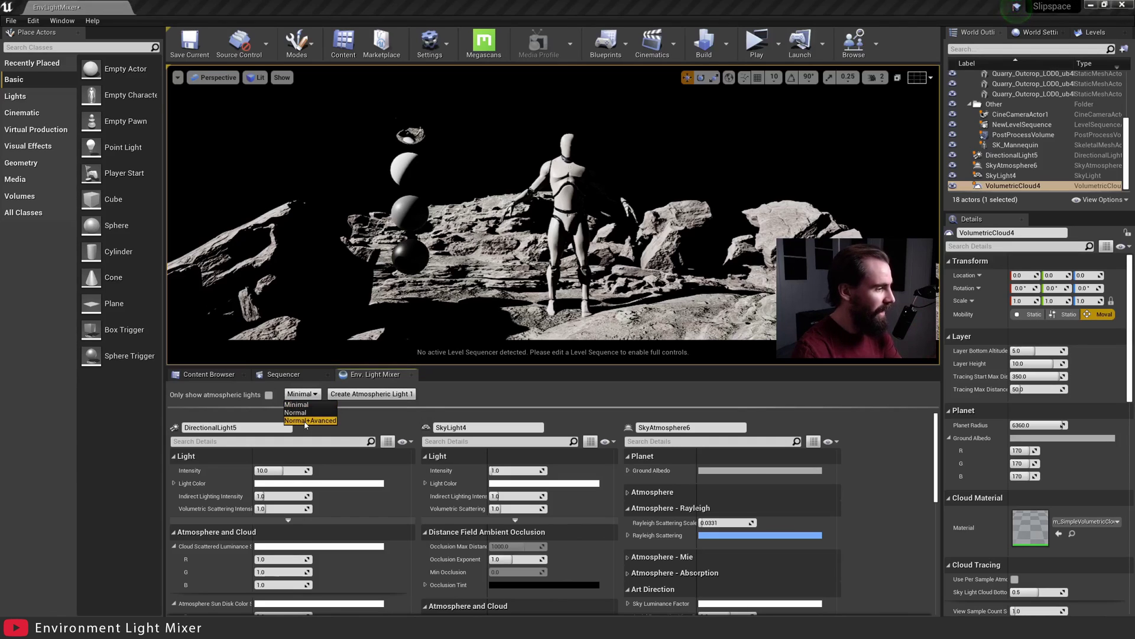
pyautogui.click(306, 421)
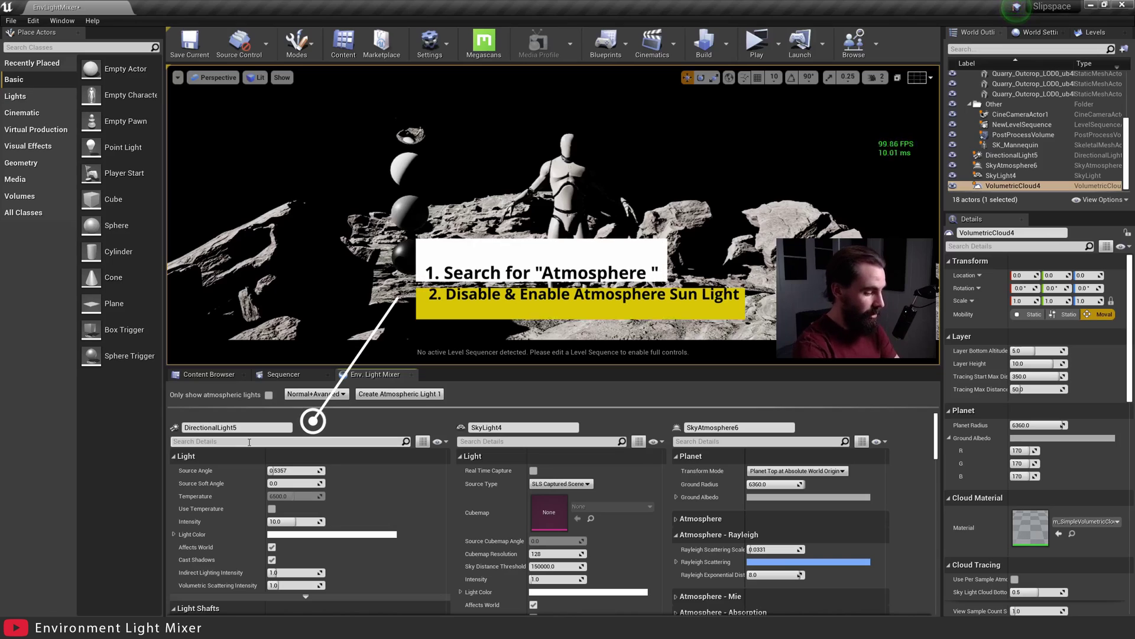
pyautogui.write('atmos')
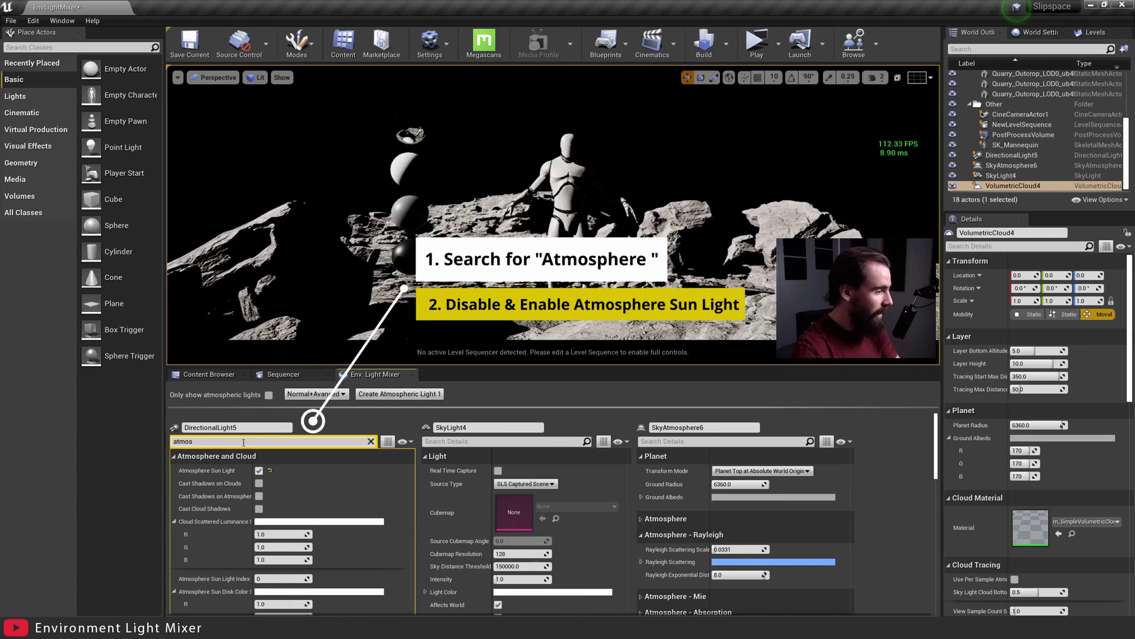
pyautogui.click(260, 471)
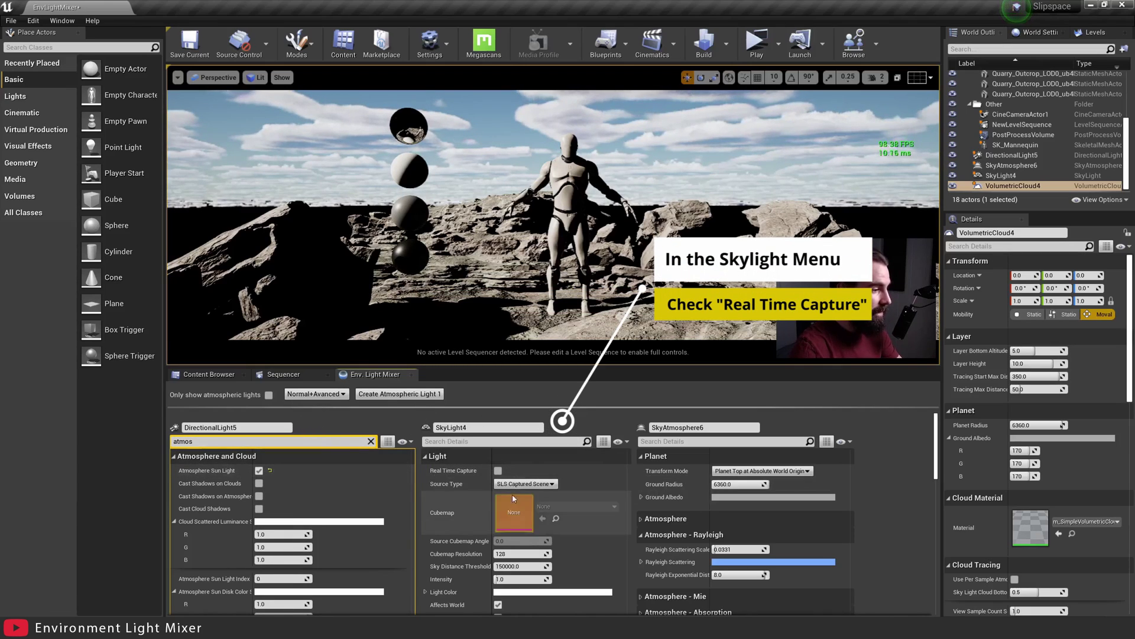
pyautogui.click(498, 471)
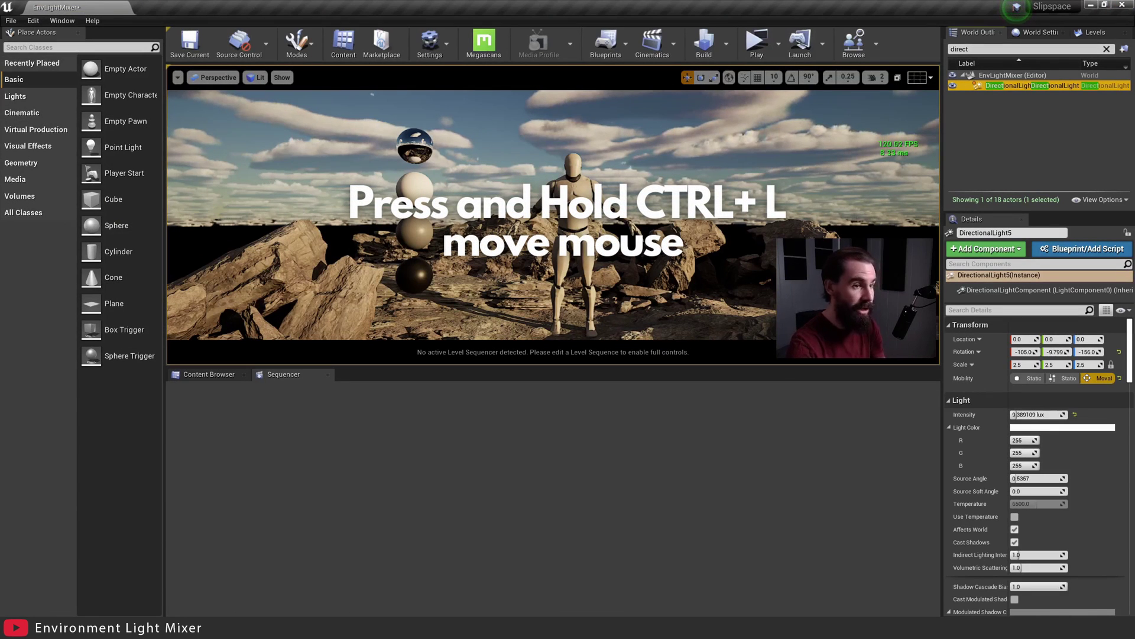
# Rotate DirectionalLight5 with Ctrl+L down to a low sunset angle for warm, long-shadowed light.
pyautogui.hotkey('ctrl', 'l')
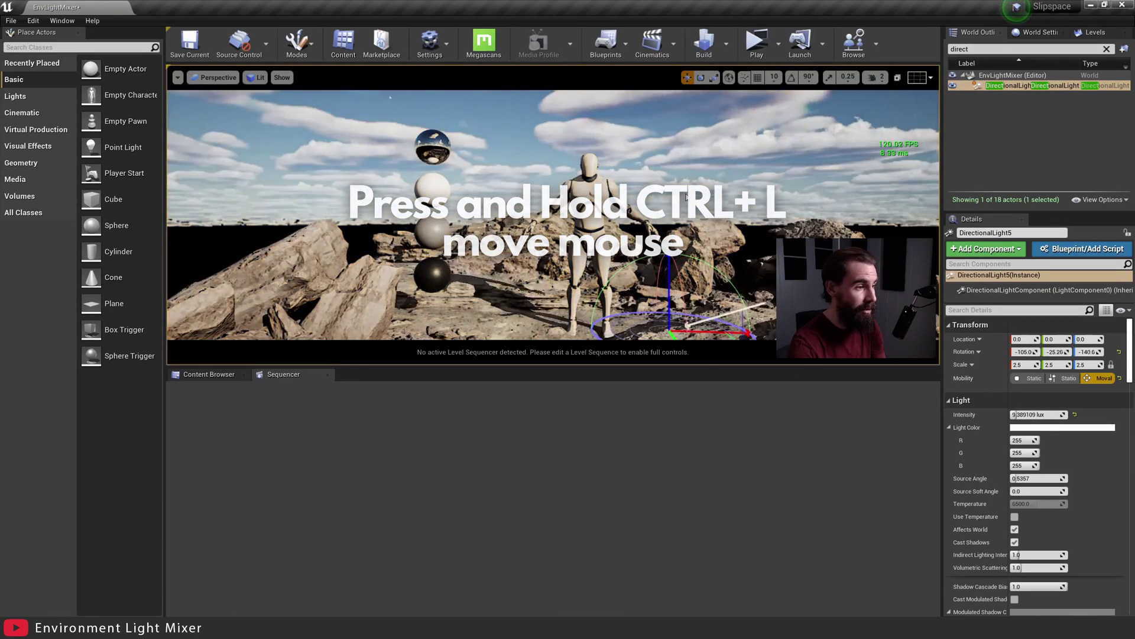
pyautogui.hotkey('ctrl', 'l')
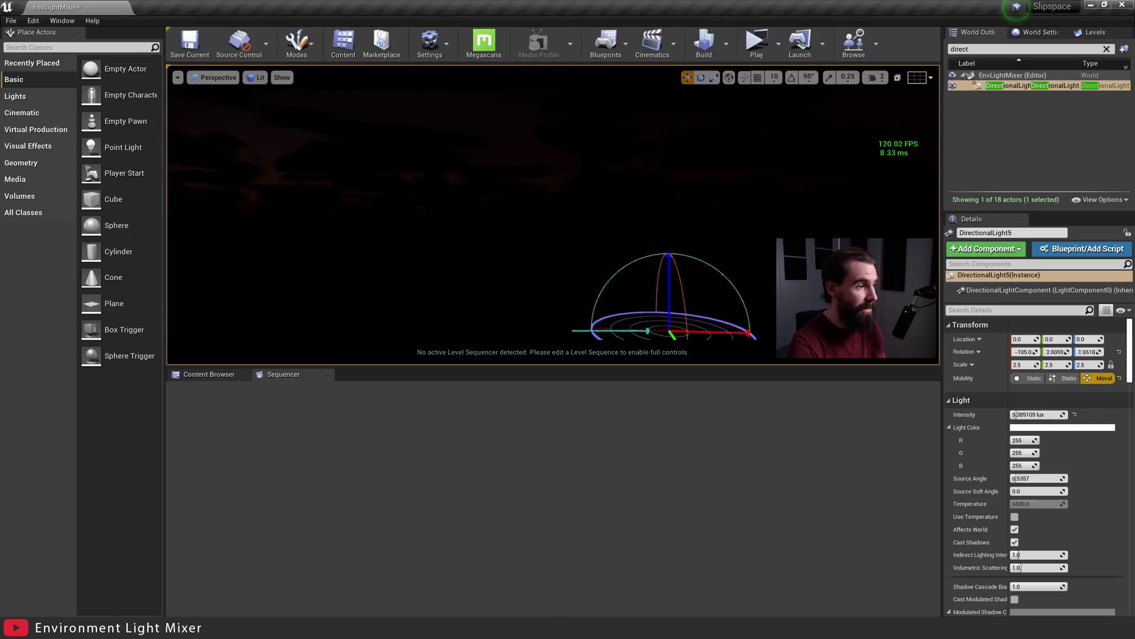
pyautogui.hotkey('ctrl', 'l')
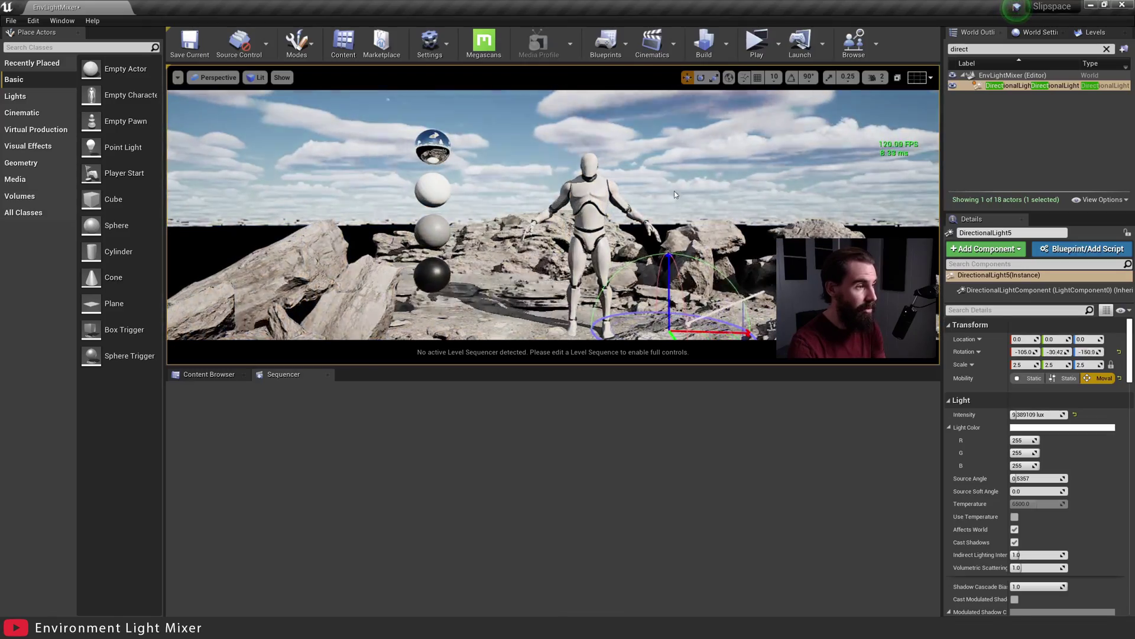
pyautogui.hotkey('ctrl', 'l')
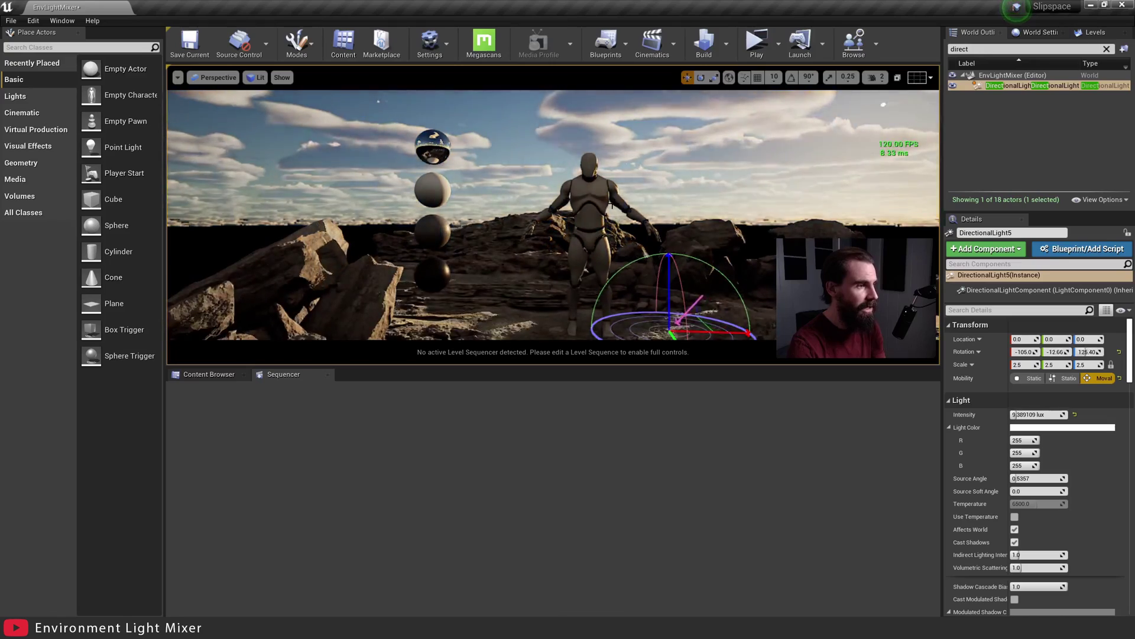
pyautogui.hotkey('ctrl', 'l')
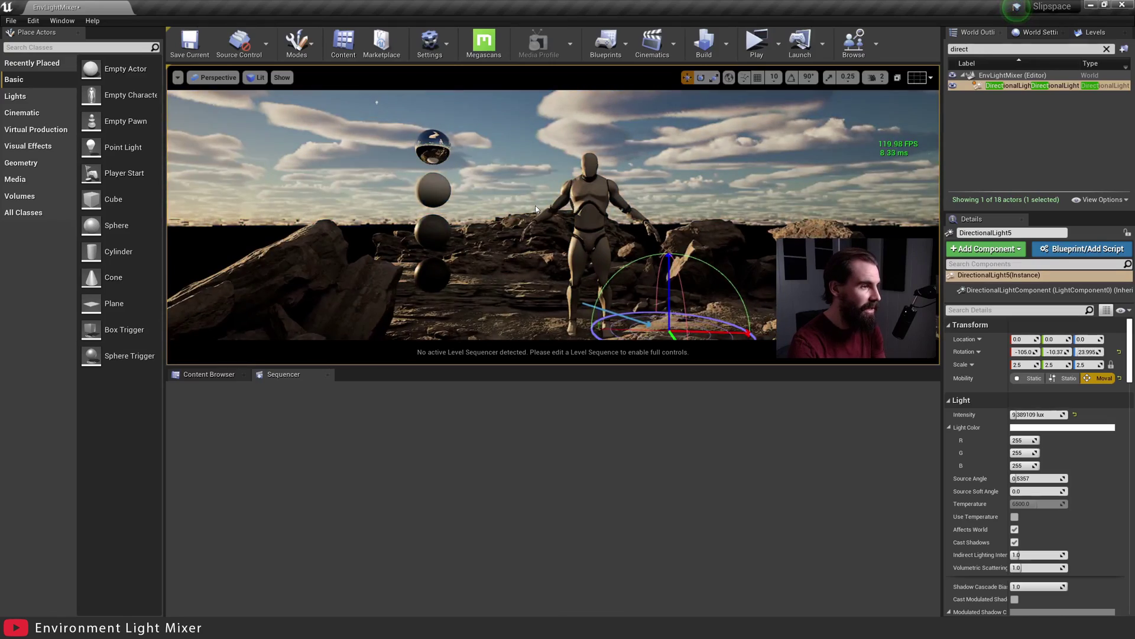
pyautogui.hotkey('ctrl', 'l')
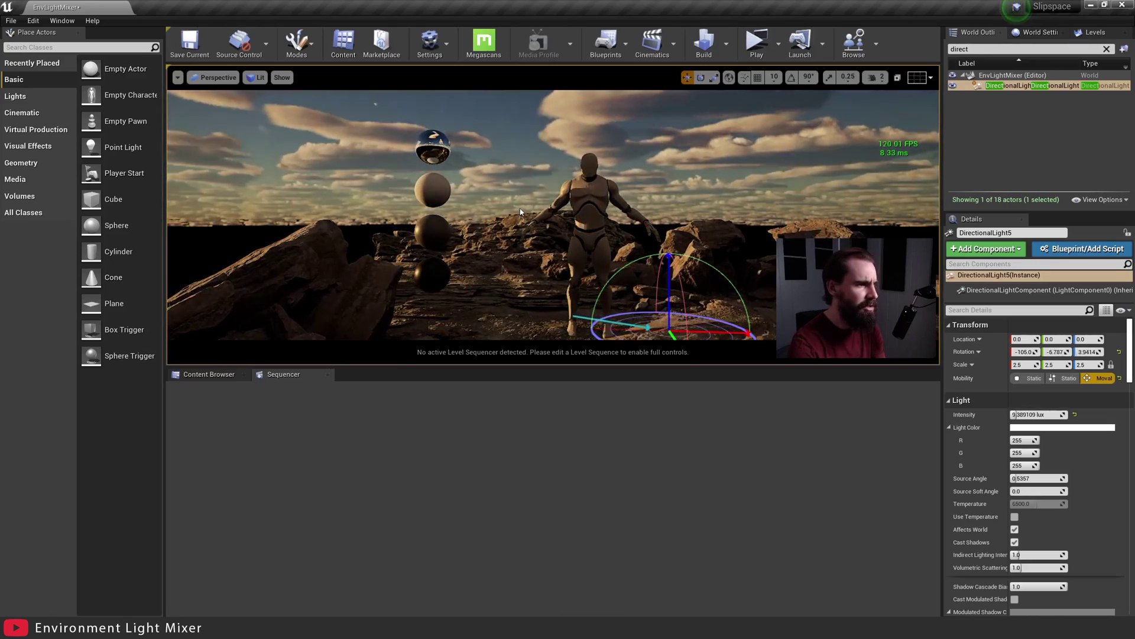
pyautogui.hotkey('ctrl', 'l')
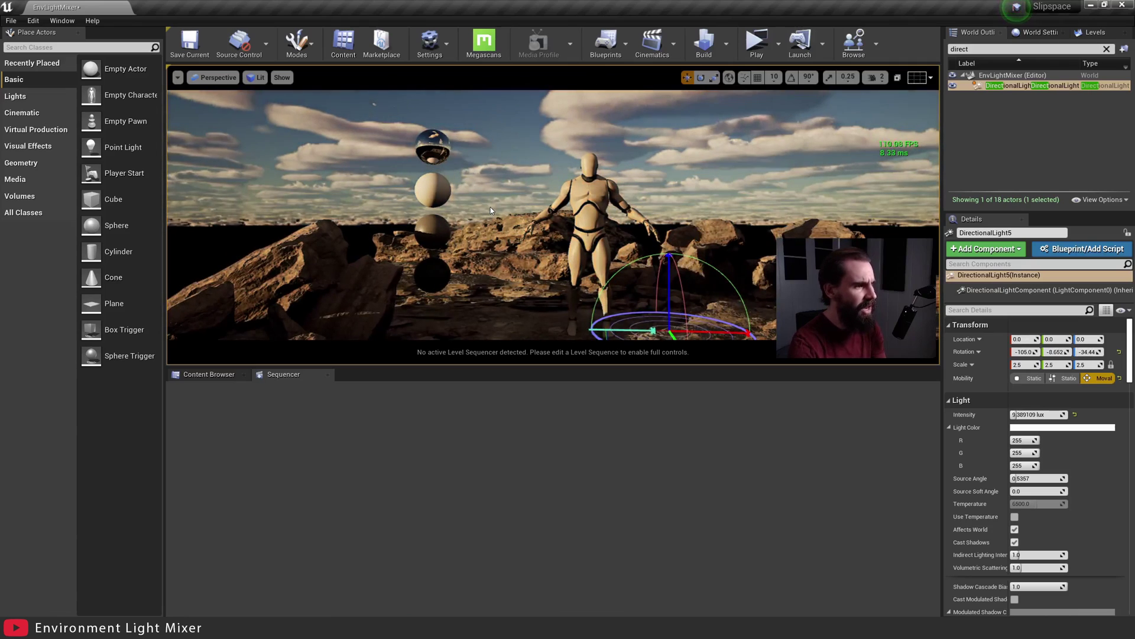
pyautogui.hotkey('ctrl', 'l')
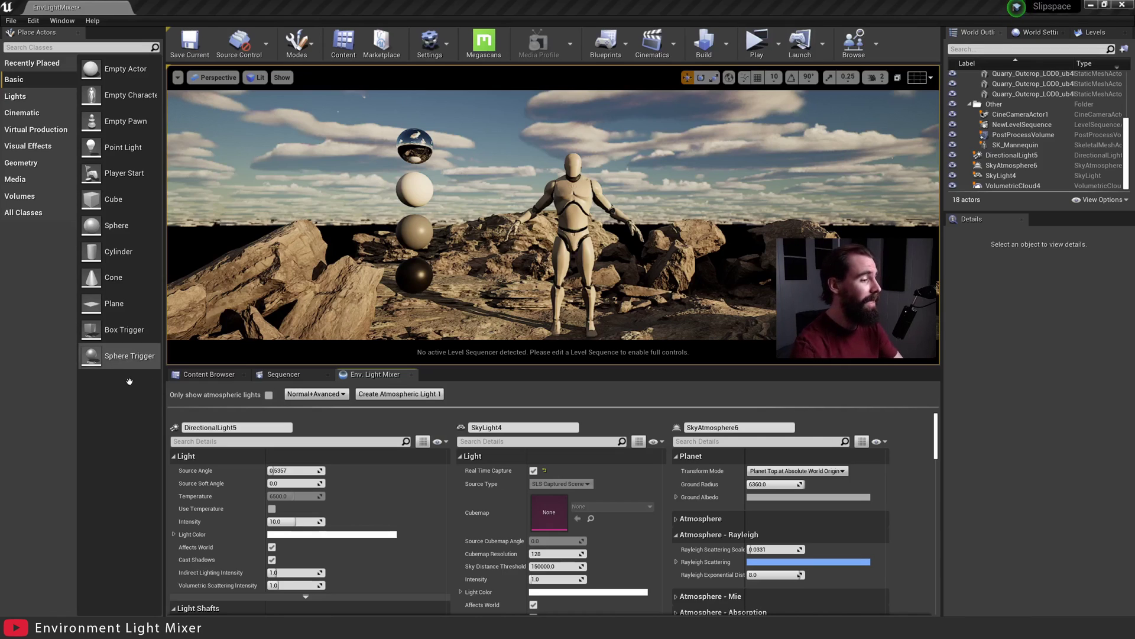
# Float the Env. Light Mixer out of the dock into its own maximized window.
pyautogui.moveTo(375, 374); pyautogui.dragTo(353, 187)
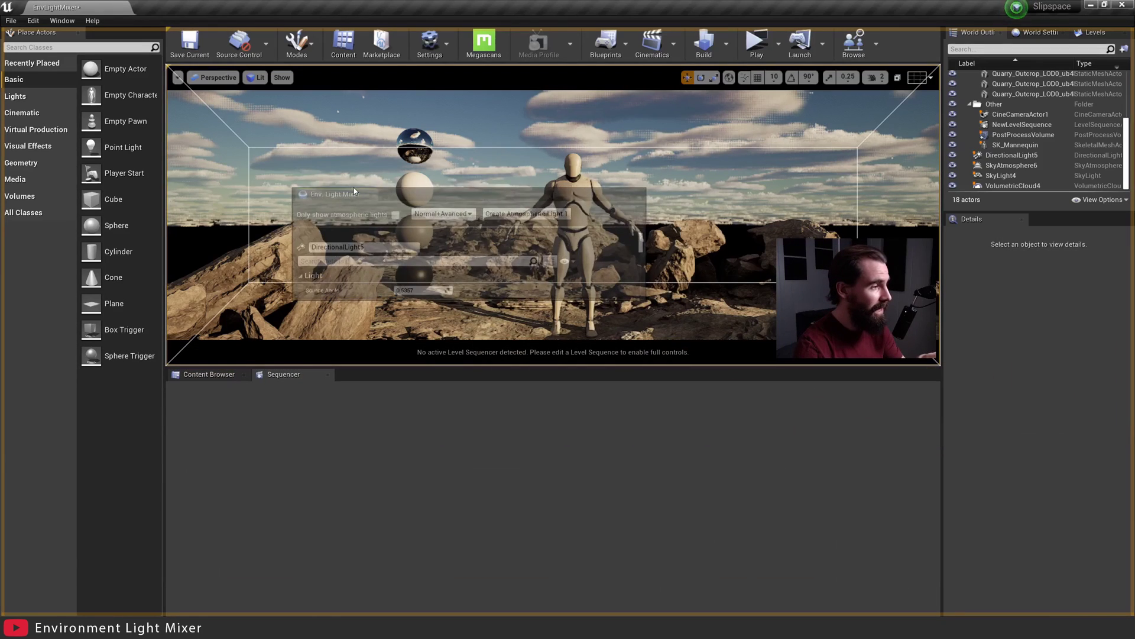
pyautogui.click(680, 182)
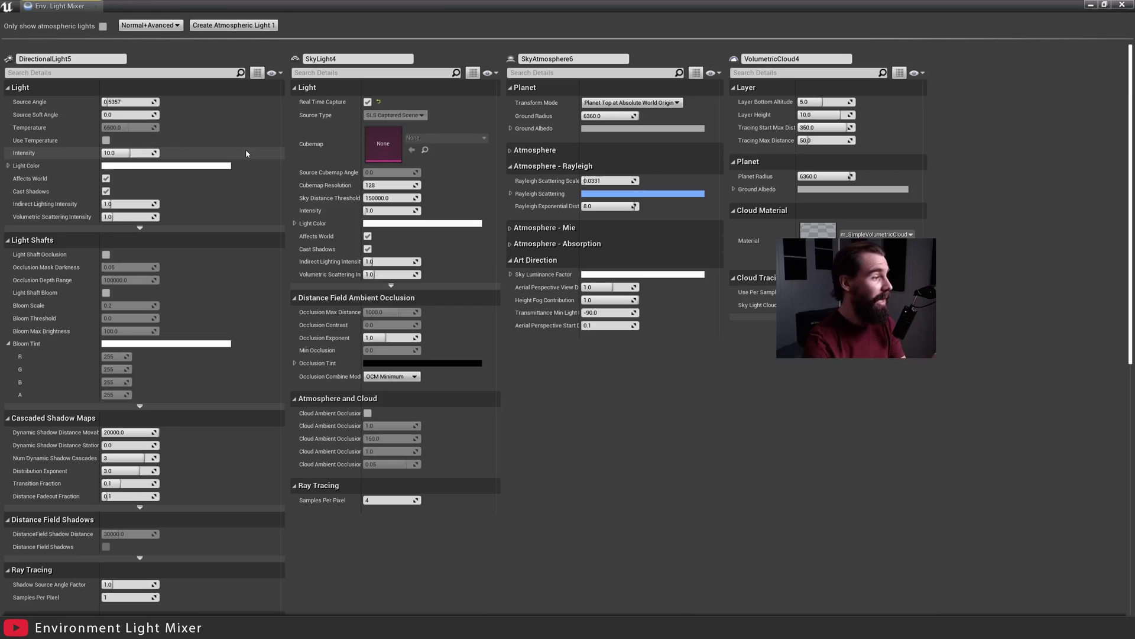
pyautogui.scroll(-3, 209, 83)
pyautogui.scroll(3, 189, 89)
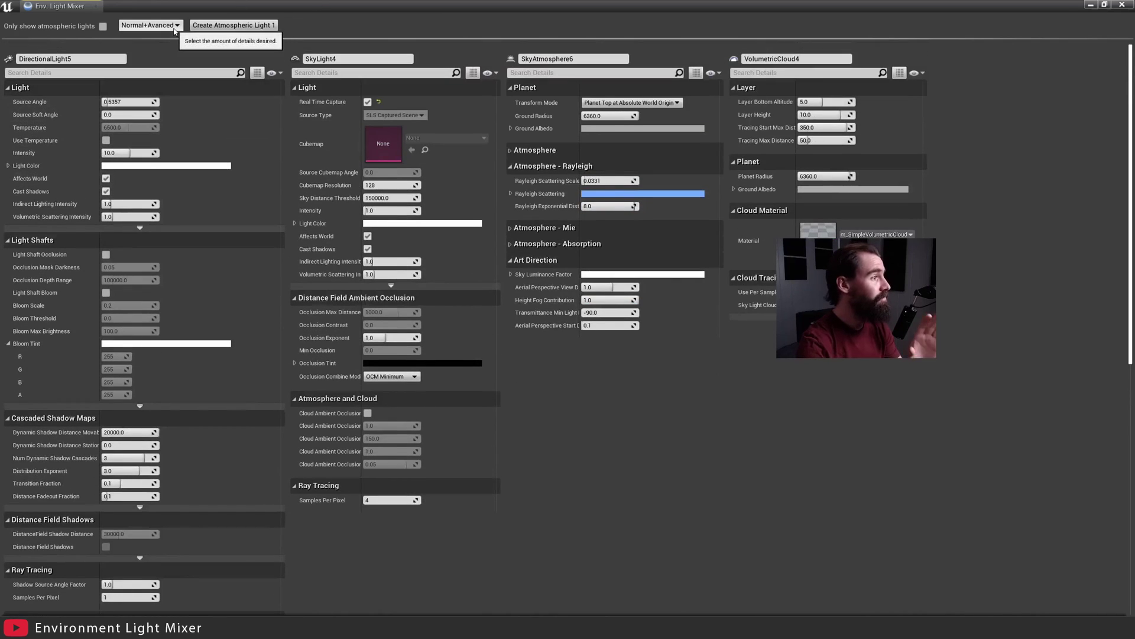
pyautogui.scroll(-6, 226, 187)
pyautogui.scroll(6, 186, 308)
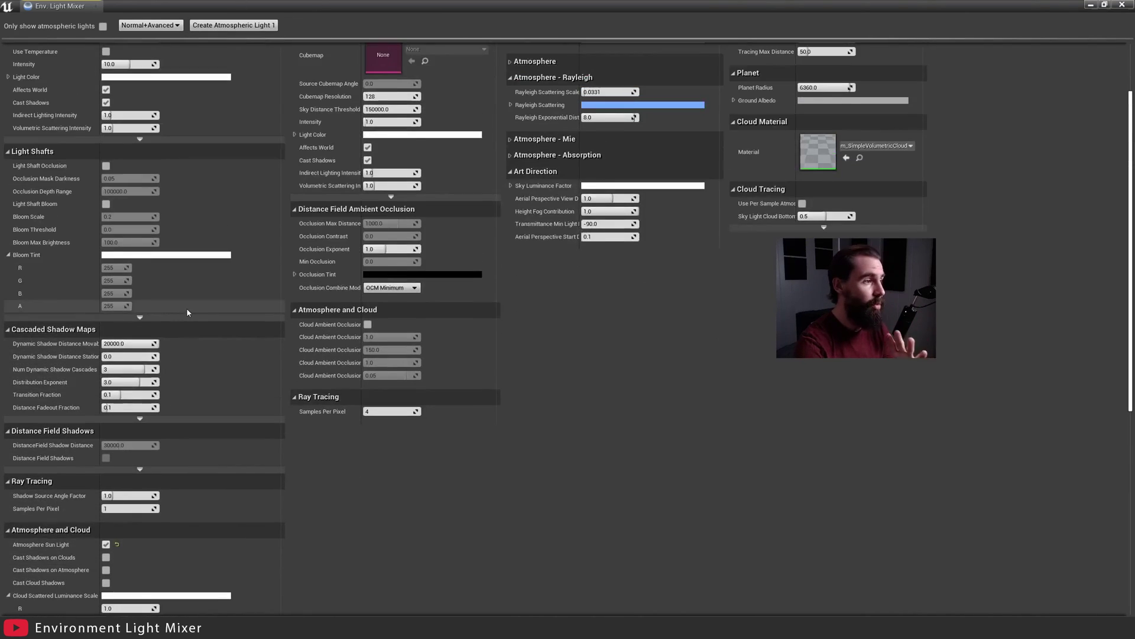
# Switch the mixer's detail level from Minimal to Normal, then to Normal+Advanced.
pyautogui.click(150, 25)
pyautogui.click(147, 38)
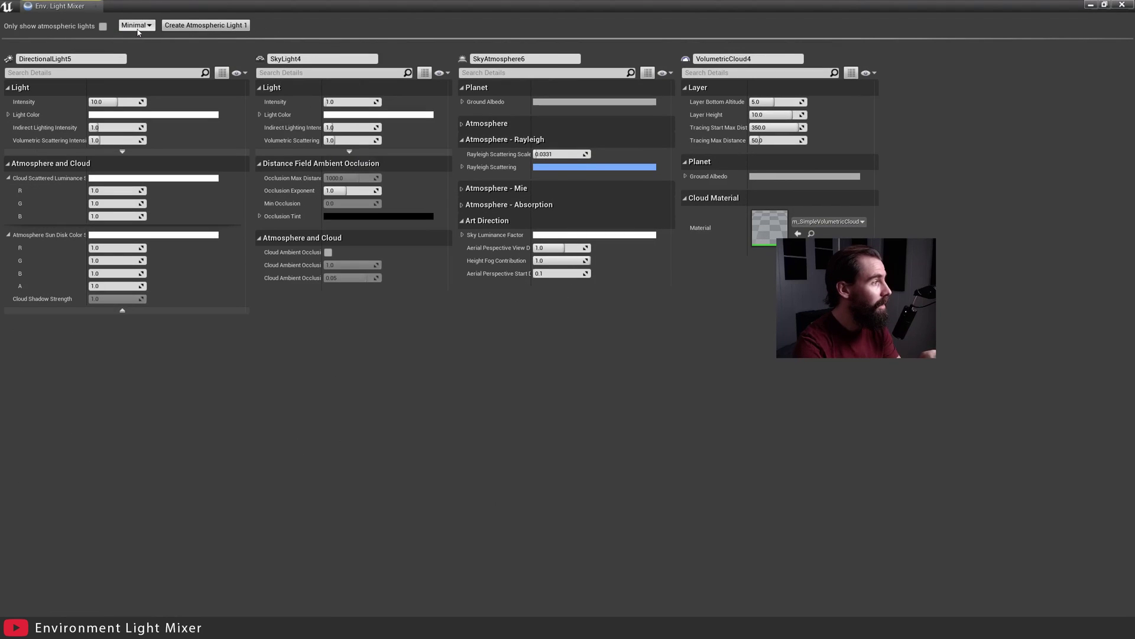
pyautogui.click(136, 26)
pyautogui.click(149, 45)
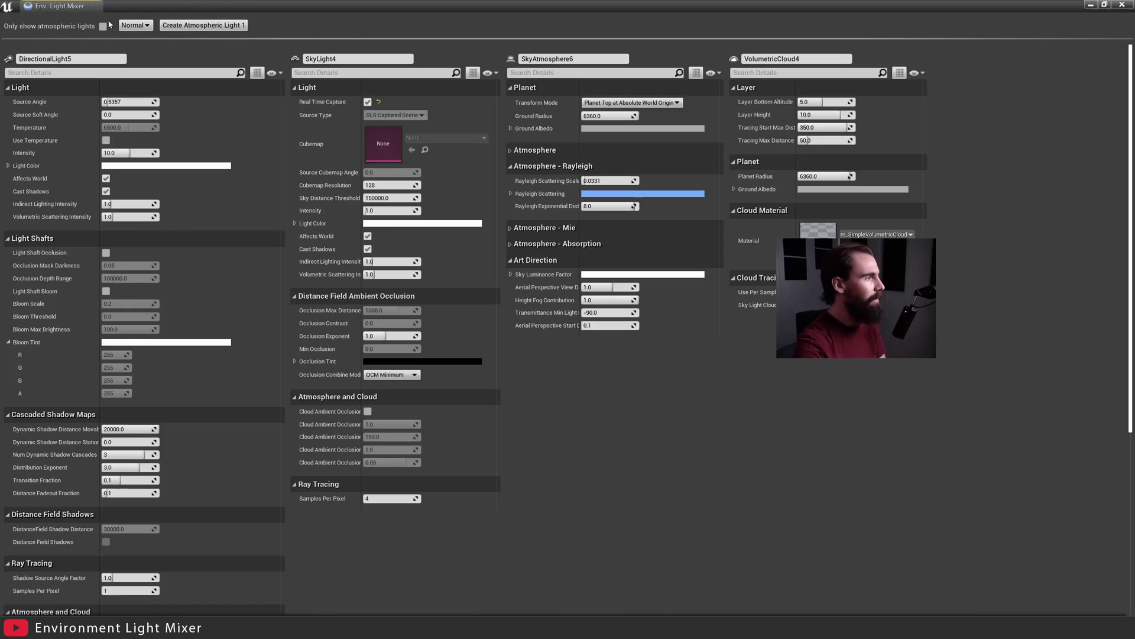
pyautogui.click(135, 25)
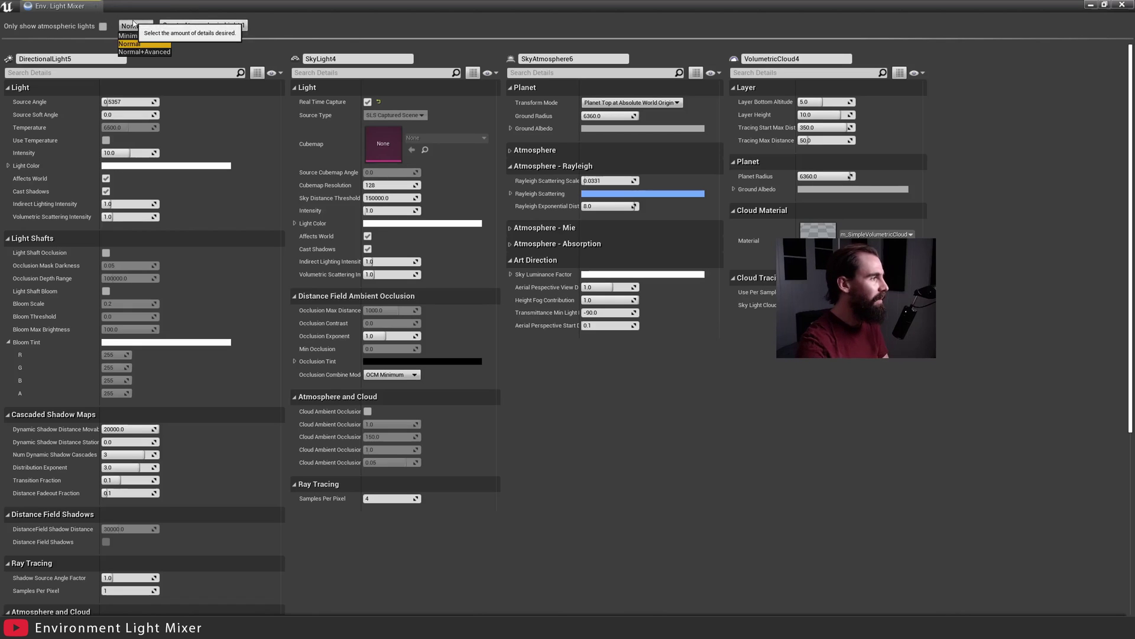
pyautogui.click(145, 52)
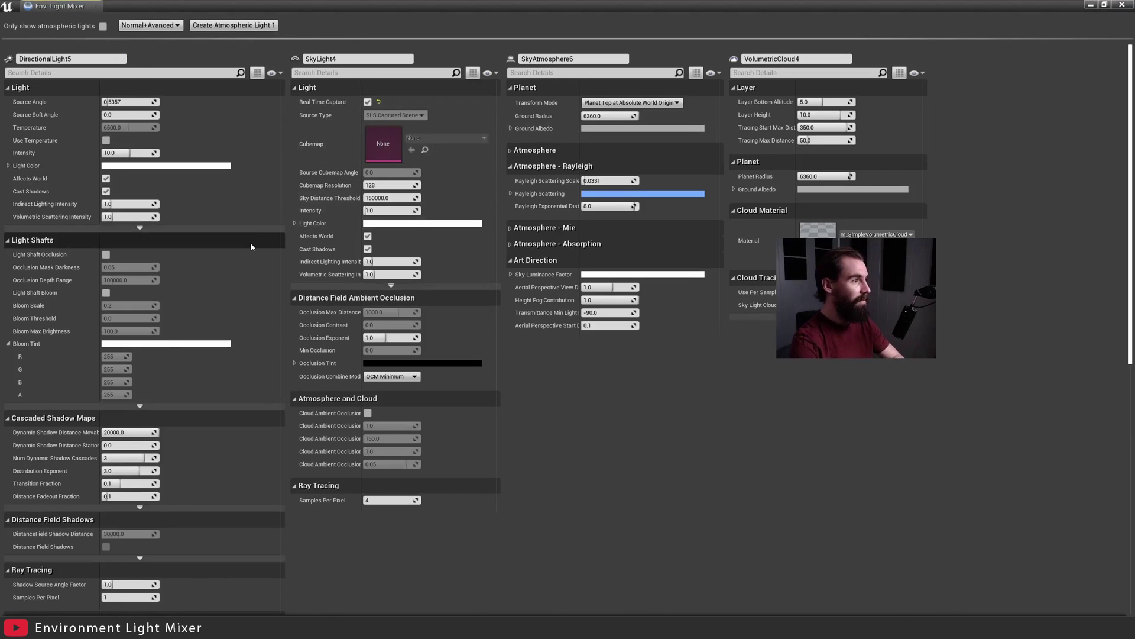
pyautogui.scroll(-3, 251, 246)
pyautogui.scroll(3, 278, 307)
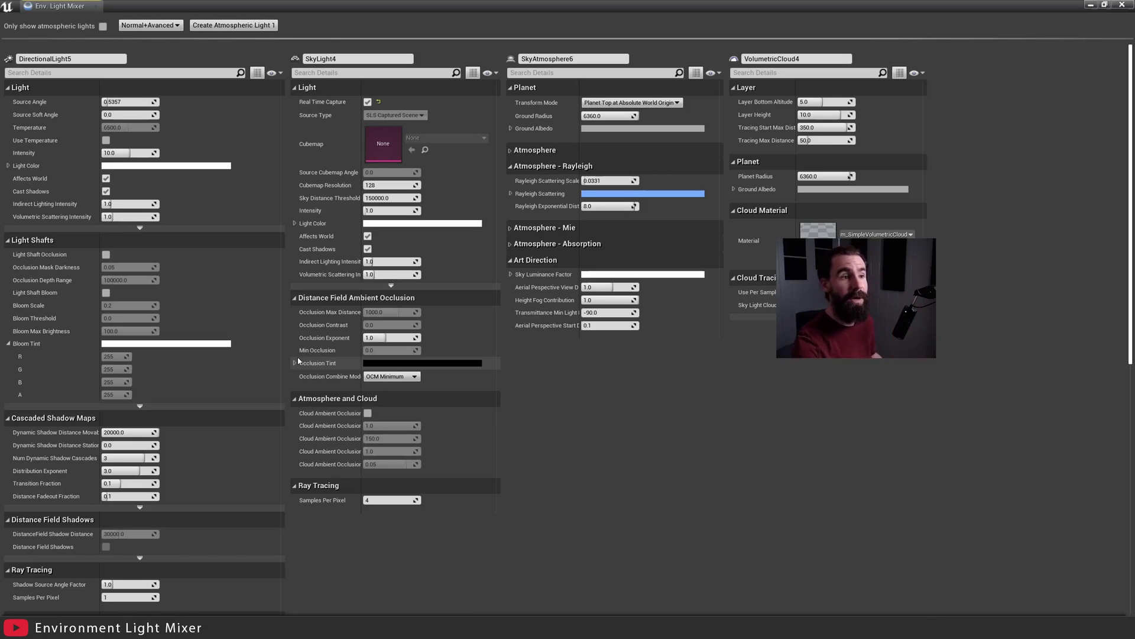
# Close the mixer window and lower DirectionalLight5's intensity to about 9.39 lux.
pyautogui.click(1122, 5)
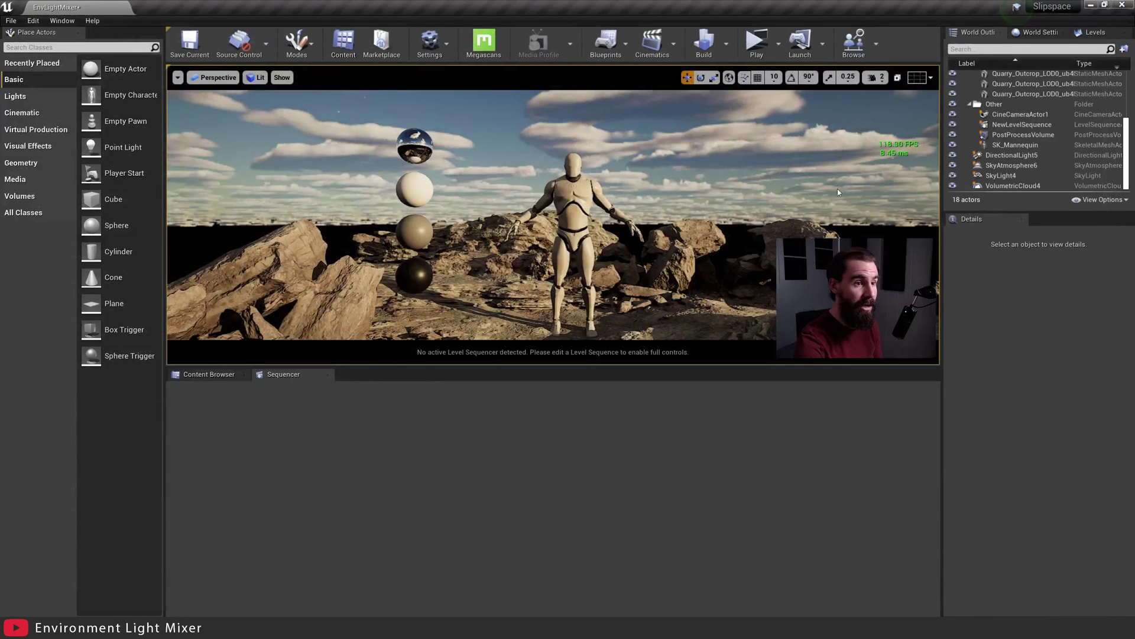
pyautogui.click(1012, 155)
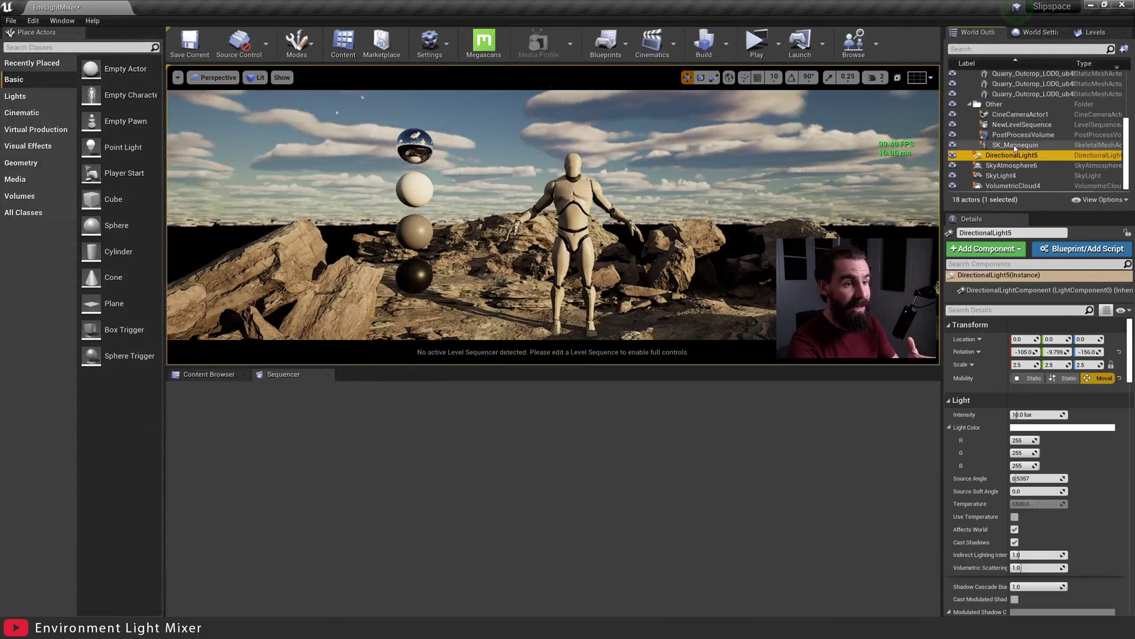
pyautogui.moveTo(1028, 415); pyautogui.dragTo(1019, 414)
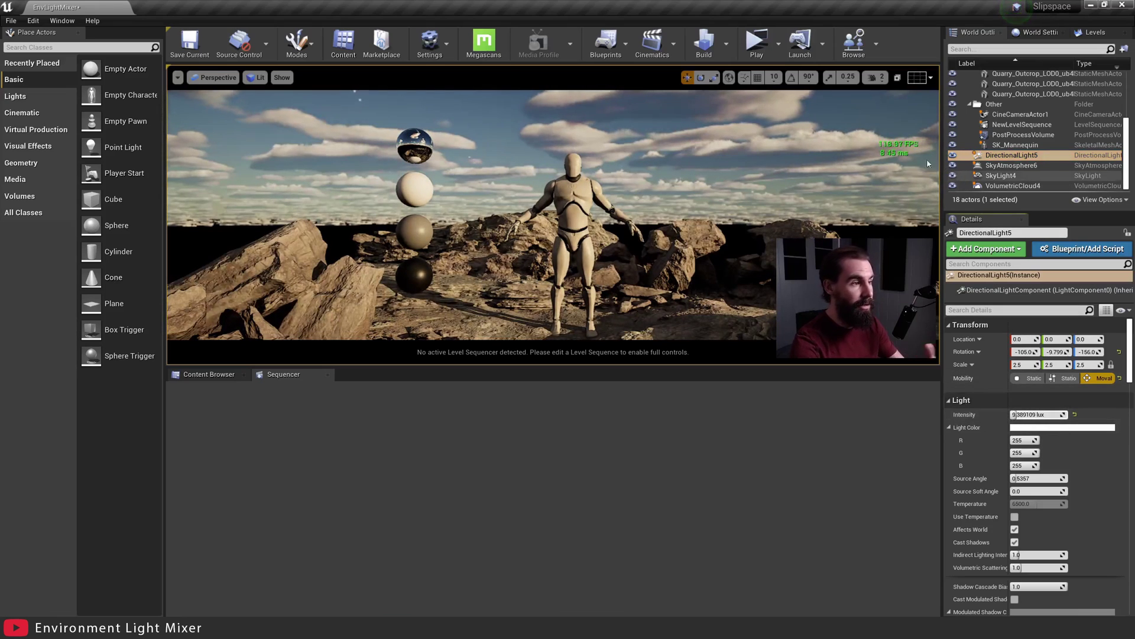
# Try SkyLight4's Intensity Scale at 2, then at 0.
pyautogui.click(1014, 175)
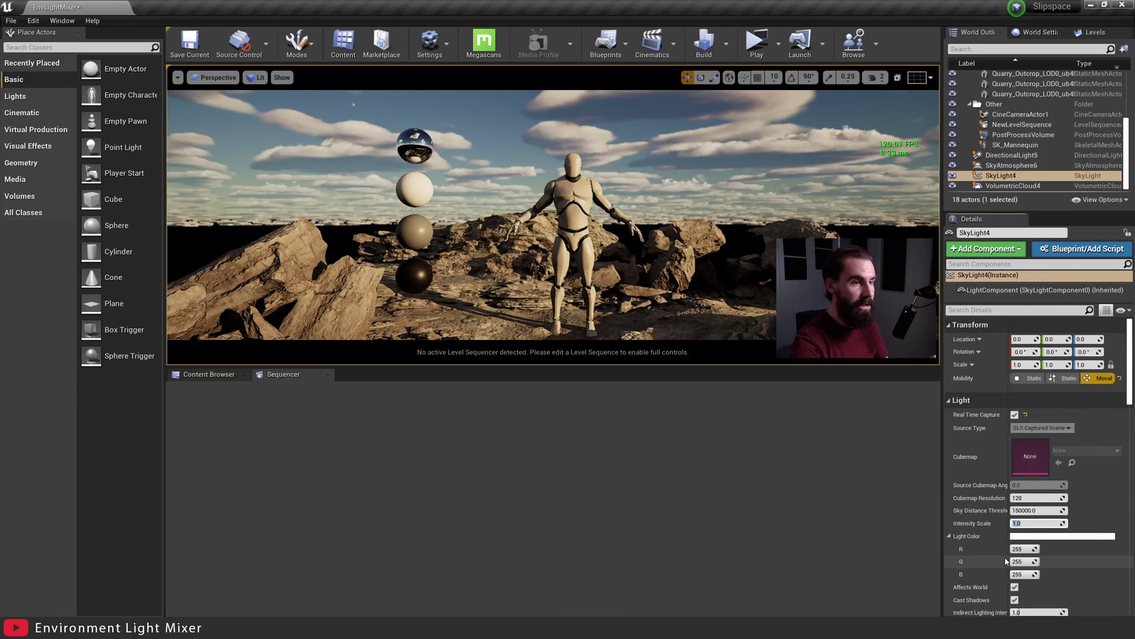
pyautogui.write('2')
pyautogui.press('Return')
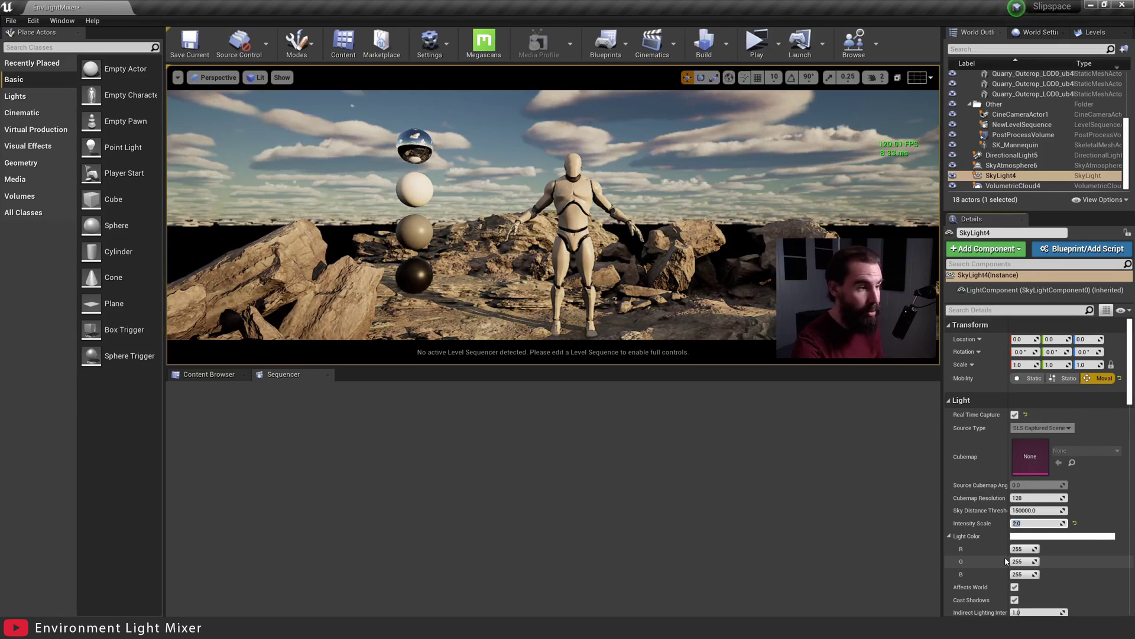
pyautogui.write('0')
pyautogui.press('Return')
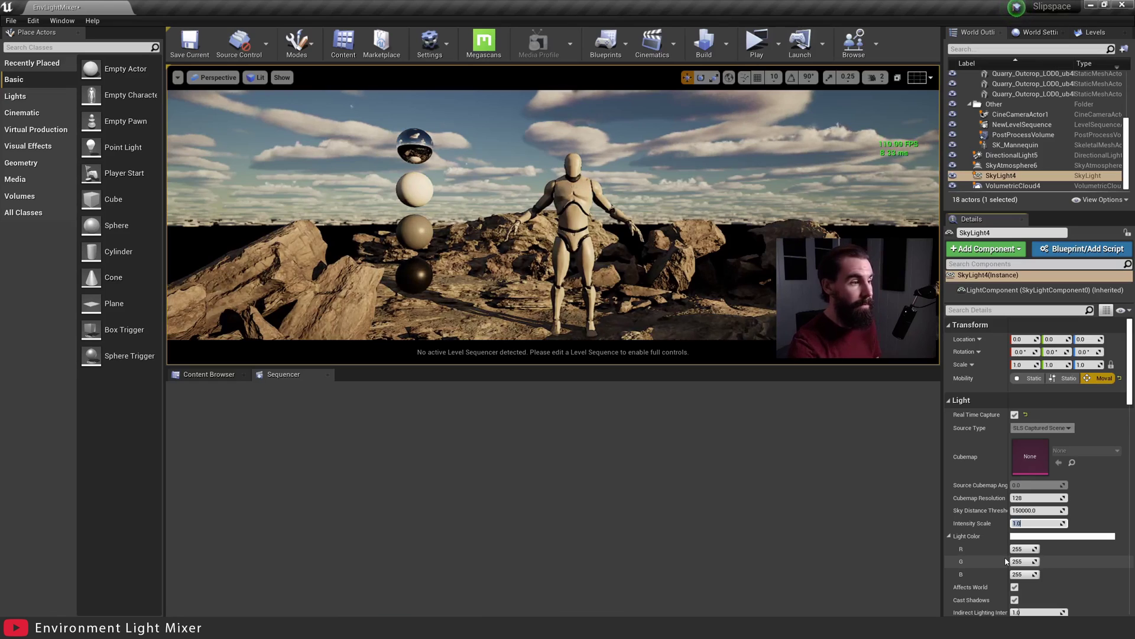
# Raise VolumetricCloud4's Layer Height to about 11.64, then reselect SkyLight4.
pyautogui.click(1017, 185)
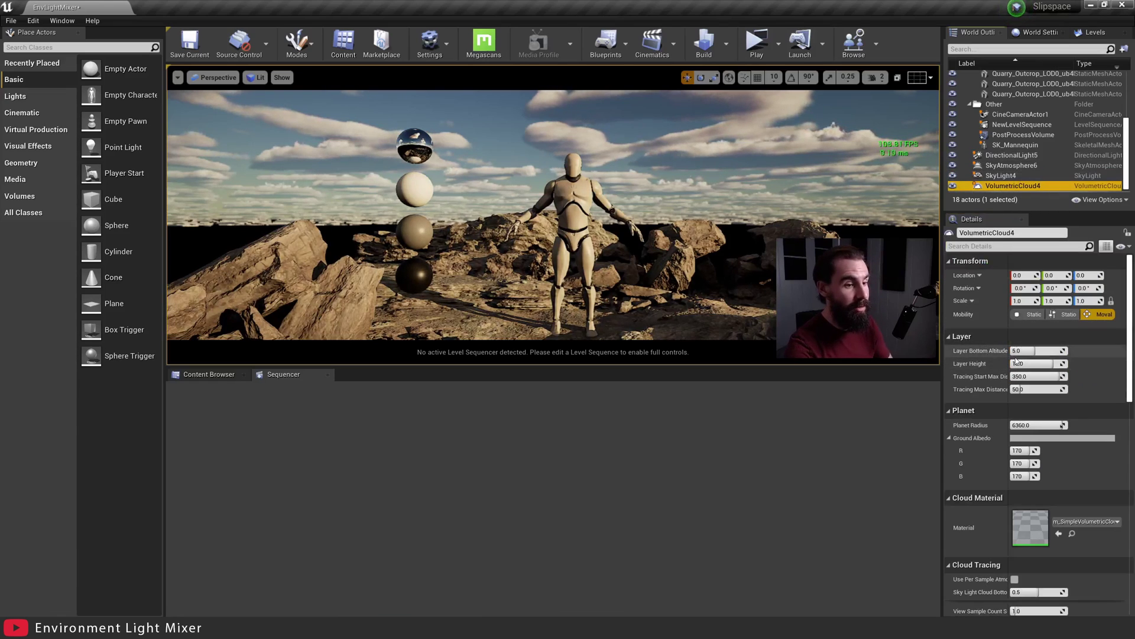
pyautogui.moveTo(1016, 361); pyautogui.dragTo(1040, 360)
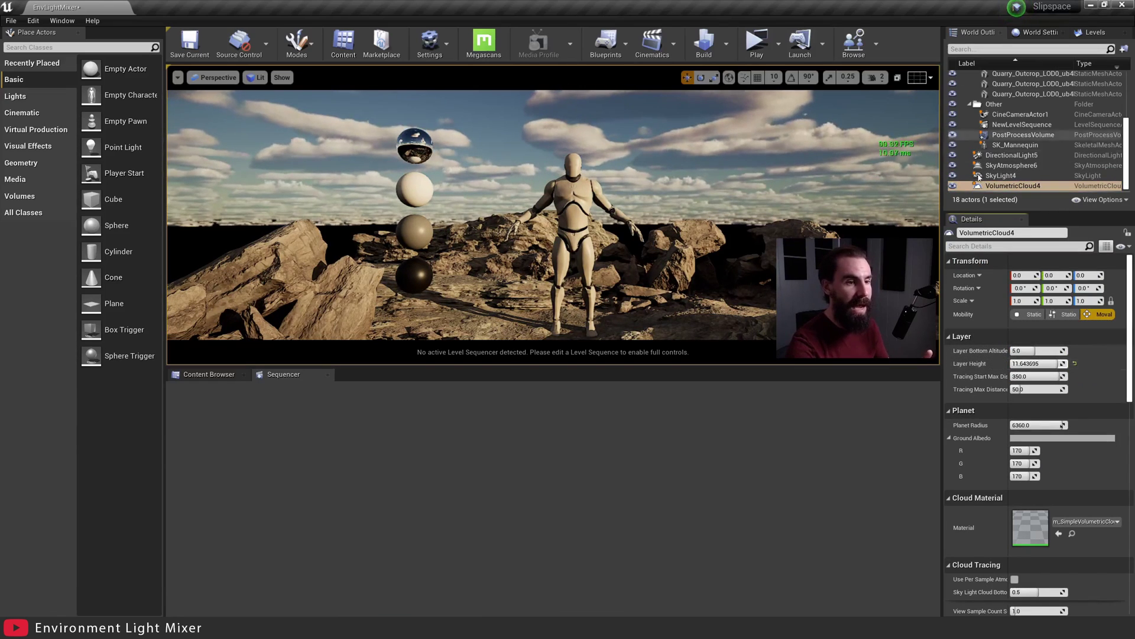
pyautogui.click(999, 175)
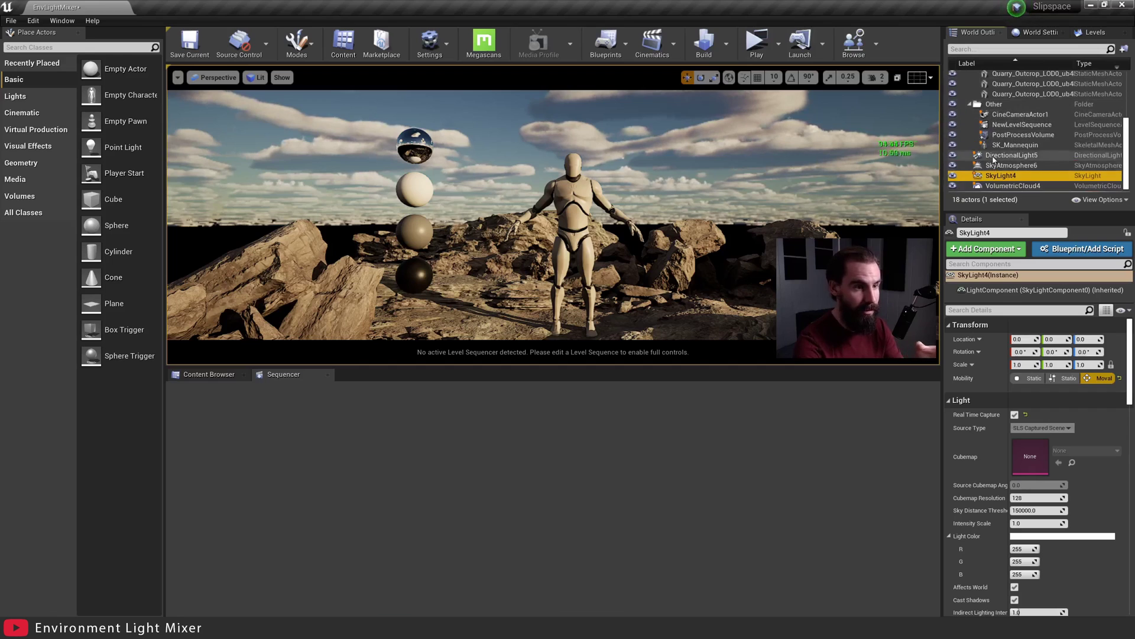
pyautogui.scroll(5, 994, 158)
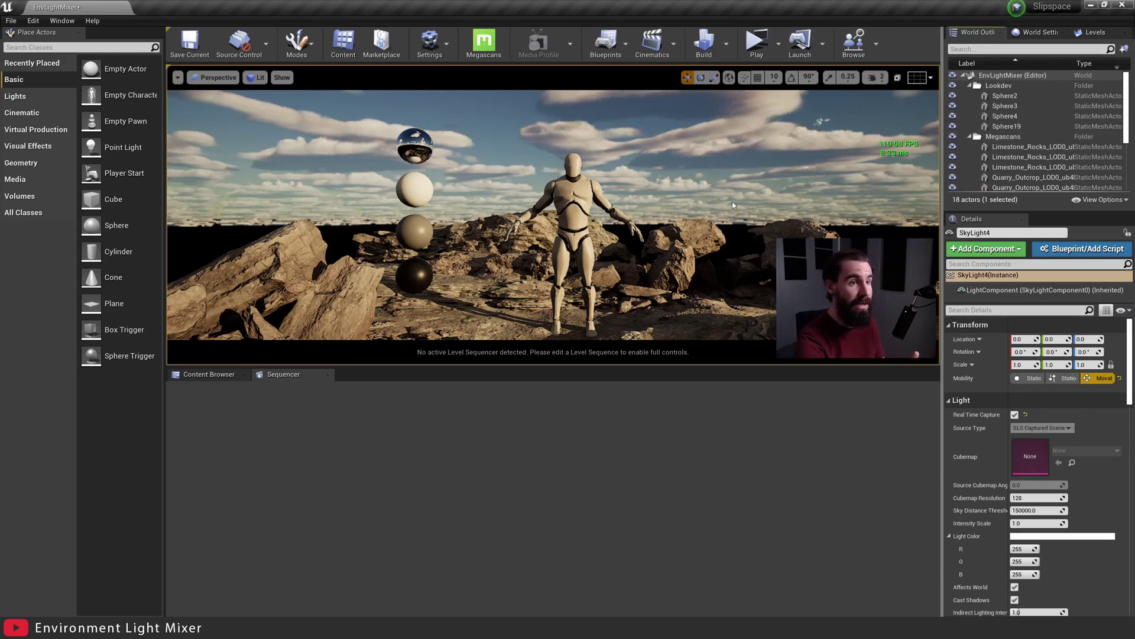
# Select the directional light by filtering the Outliner for 'direct', then reopen the Env. Light Mixer.
pyautogui.click(1008, 51)
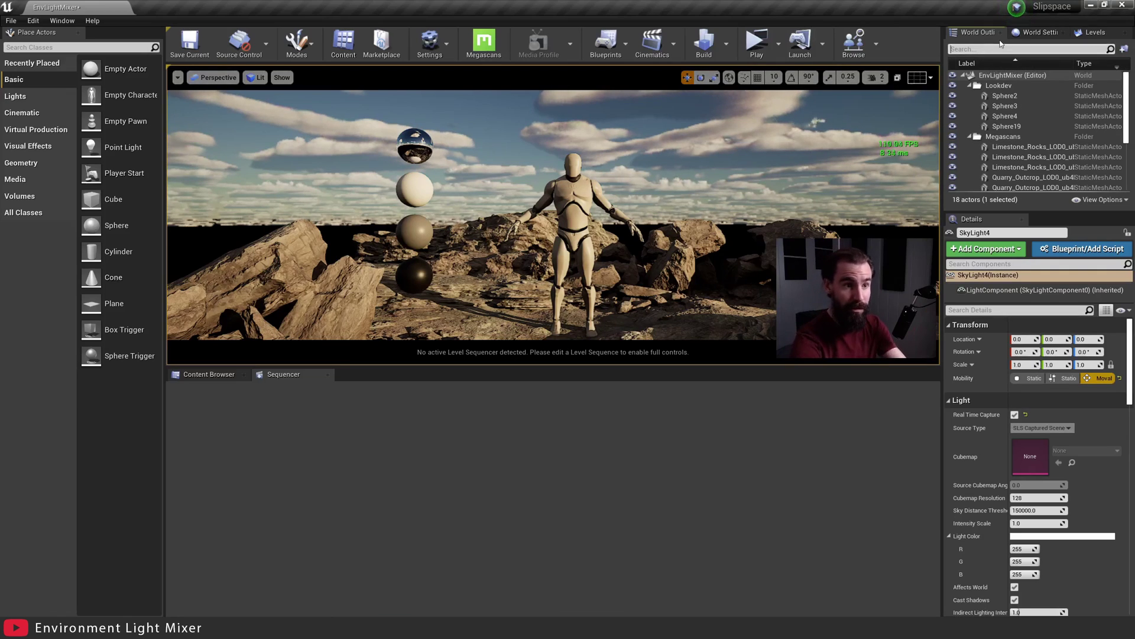
pyautogui.write('direct')
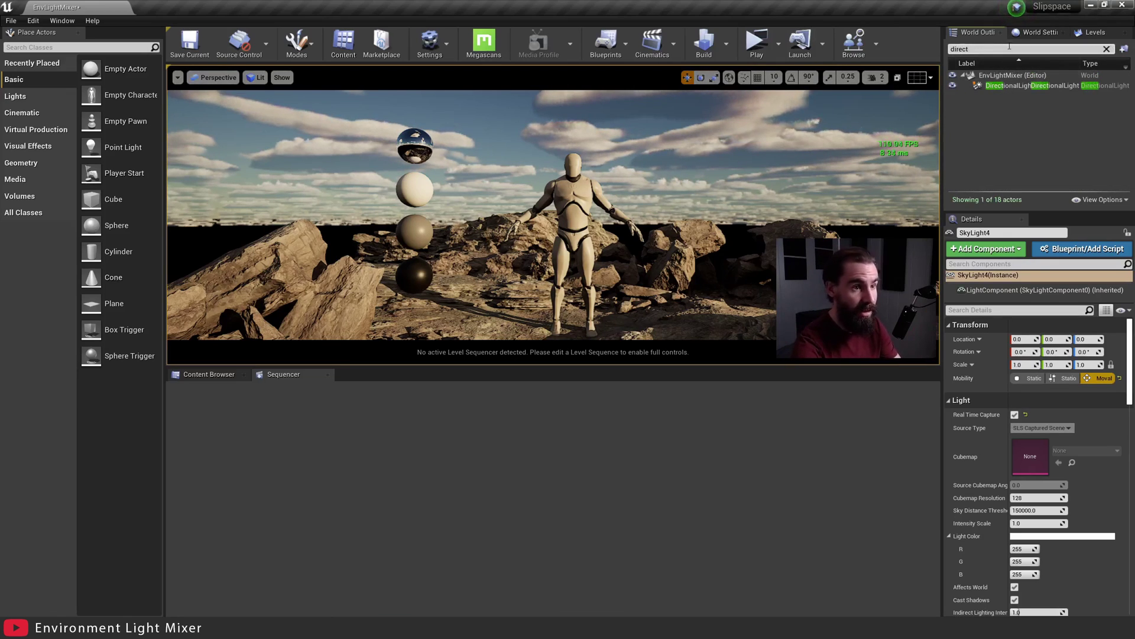
pyautogui.press('Return')
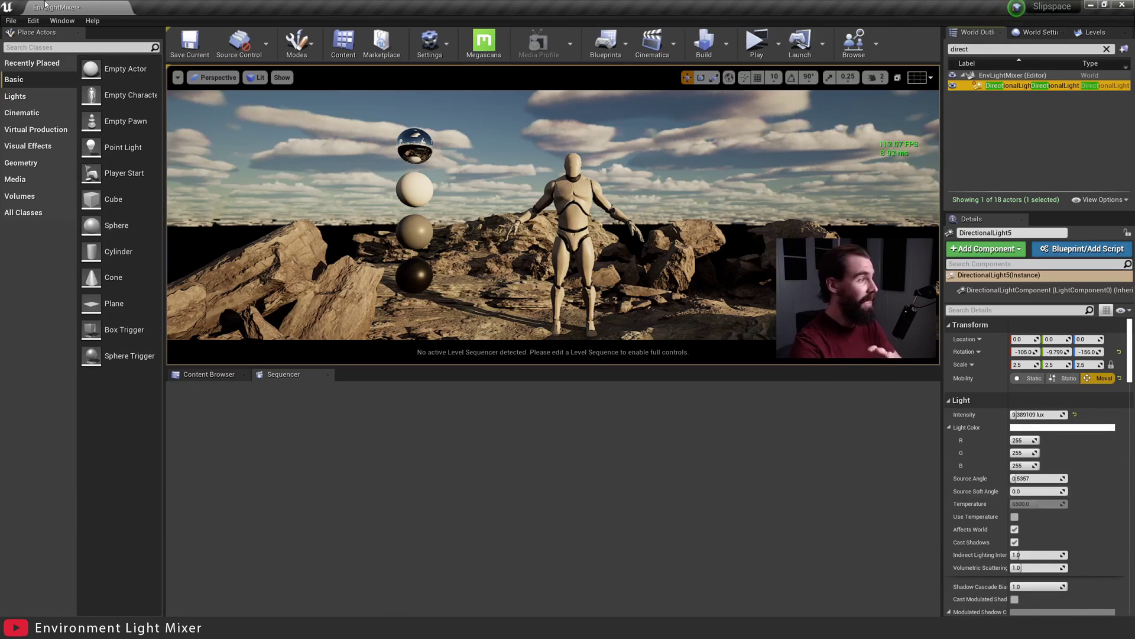
pyautogui.click(62, 20)
pyautogui.click(116, 122)
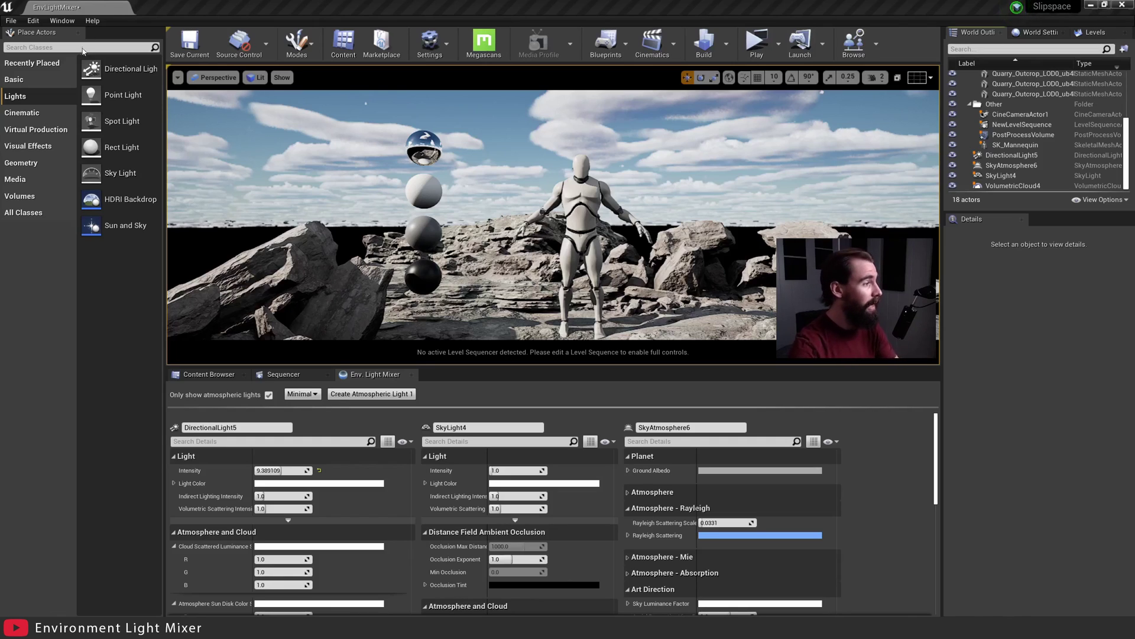
# Place a spot light, a point light and a rect light in the desert scene.
pyautogui.moveTo(122, 120); pyautogui.dragTo(701, 335)
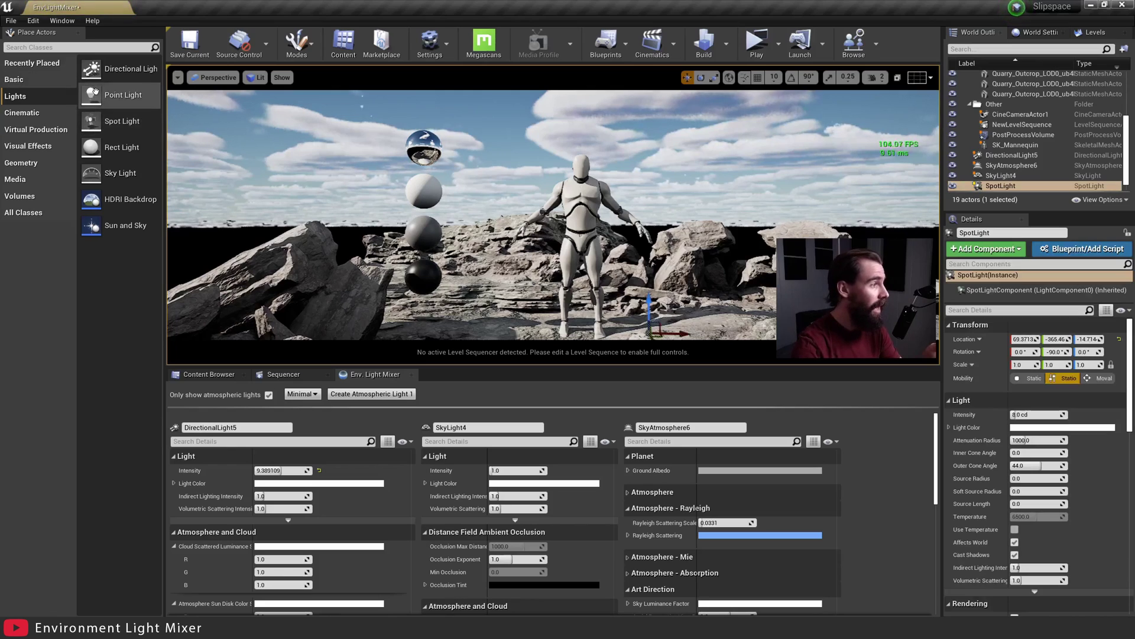
pyautogui.moveTo(119, 95); pyautogui.dragTo(755, 308)
pyautogui.moveTo(122, 146); pyautogui.dragTo(491, 266)
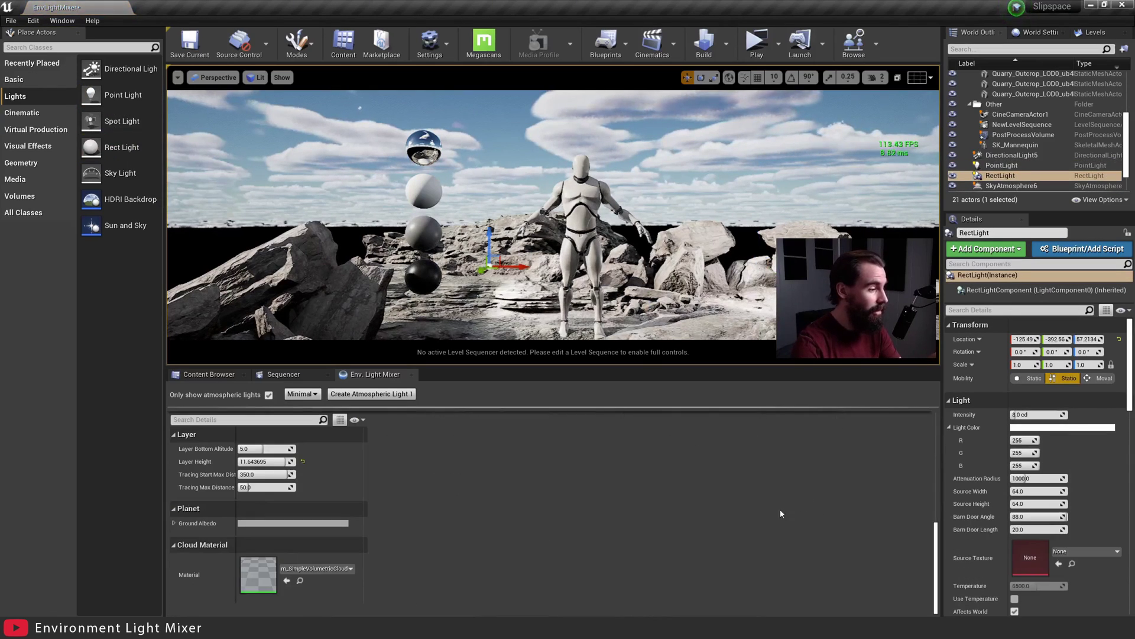
# Turn off the mixer's Only show atmospheric lights filter.
pyautogui.click(269, 394)
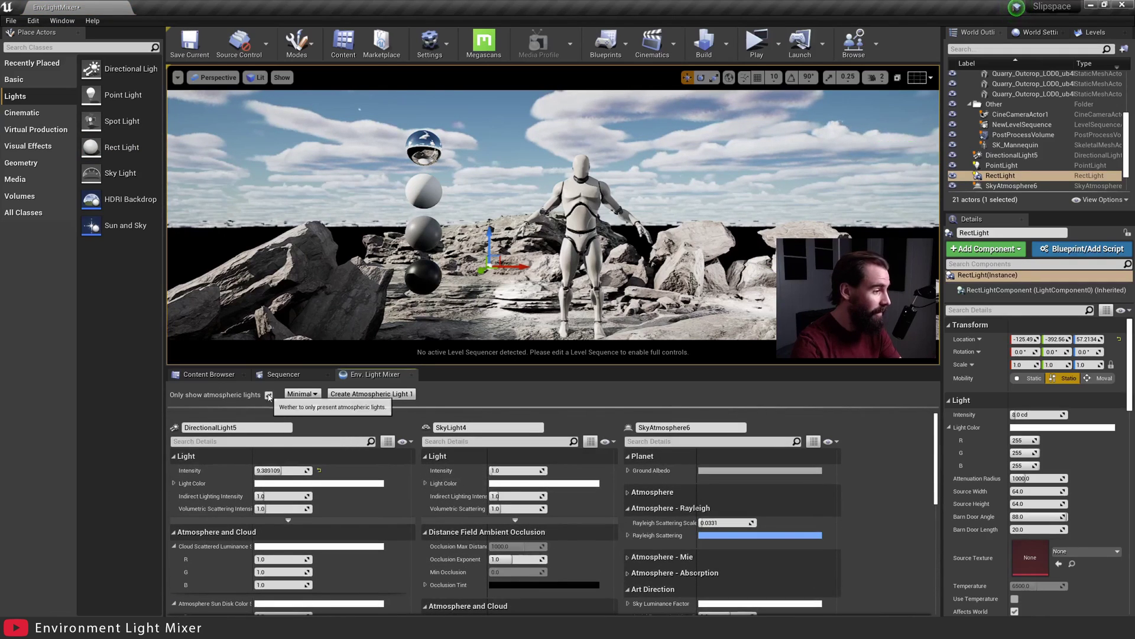
pyautogui.scroll(-3, 597, 531)
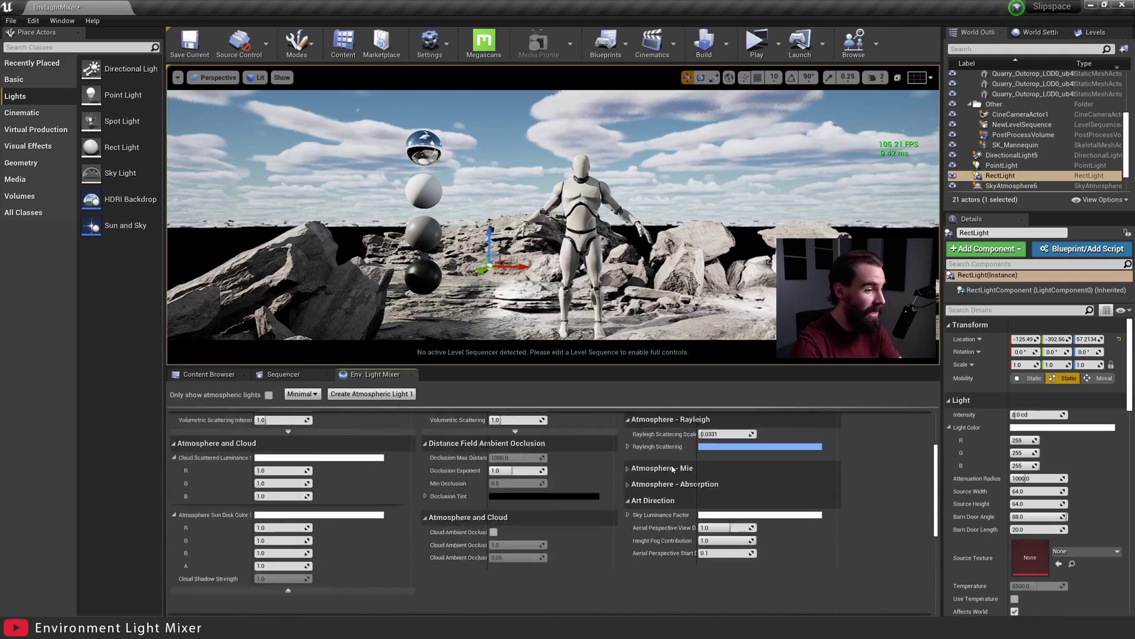
pyautogui.scroll(3, 597, 530)
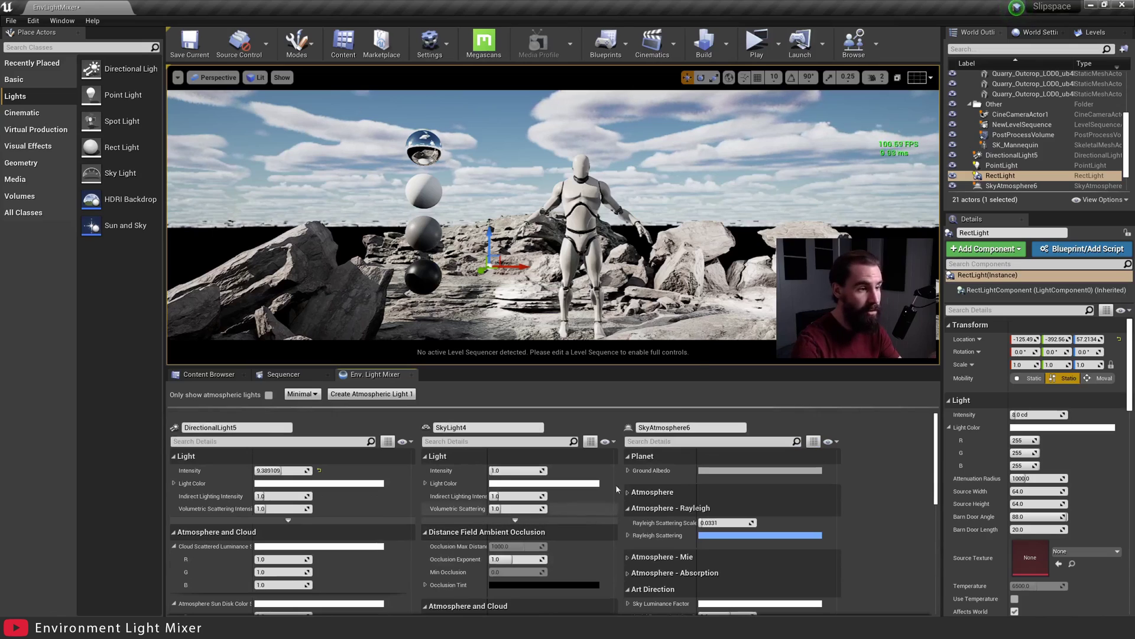